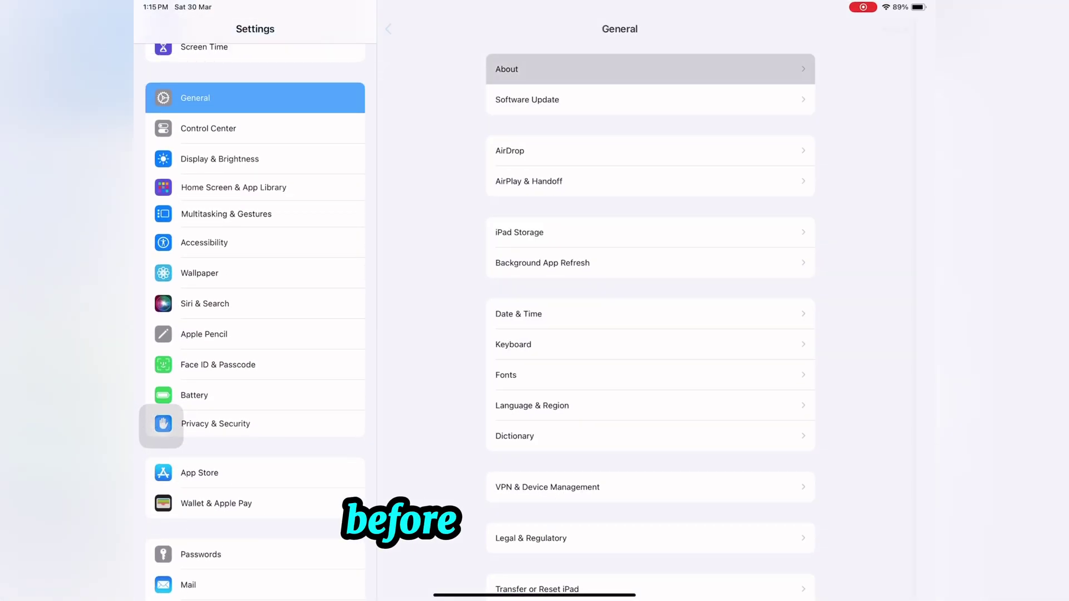
Confirm on the About page that iPadOS is 17.1.2, then go home
left_click(530, 99)
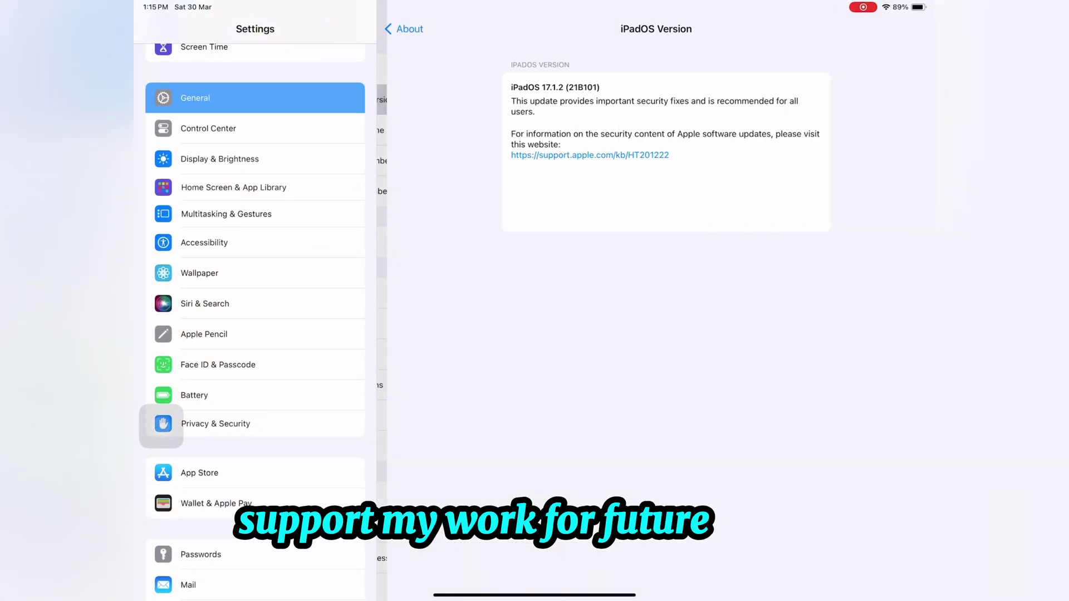
key("super+bracketleft")
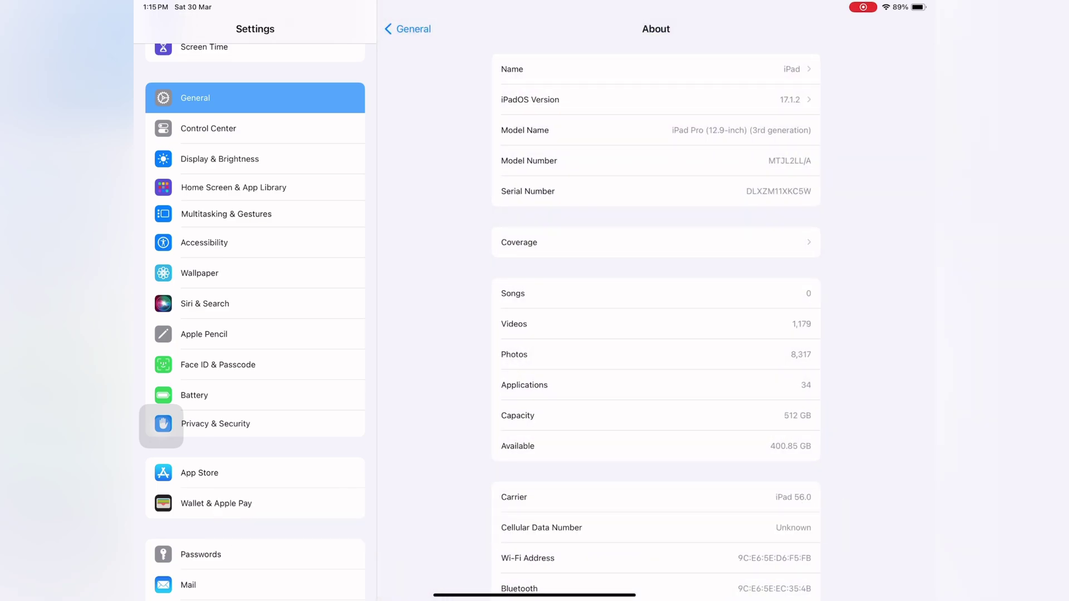
left_click(530, 100)
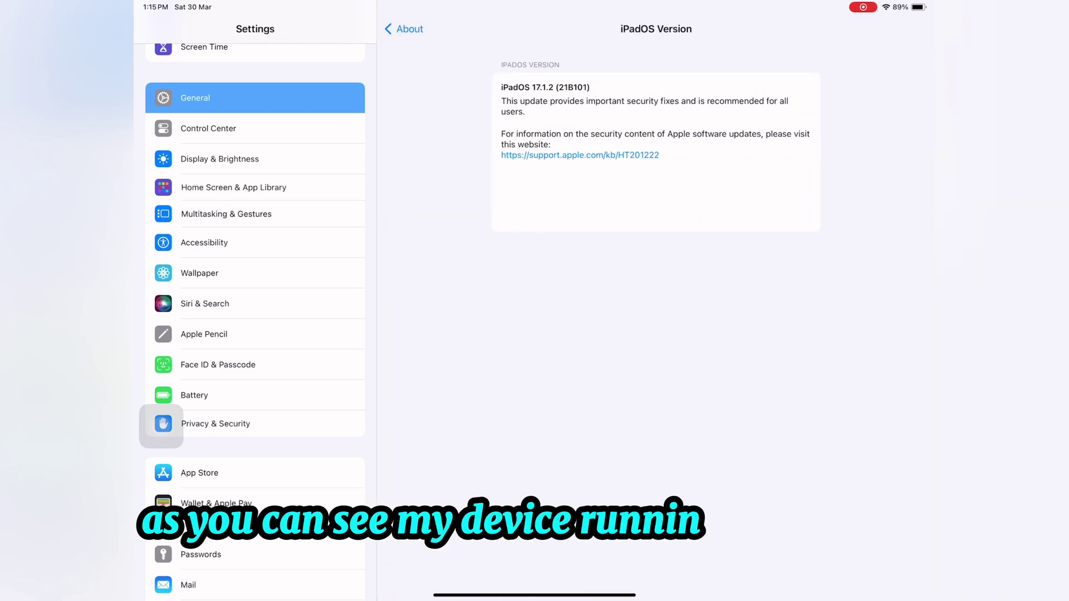
key("super+h")
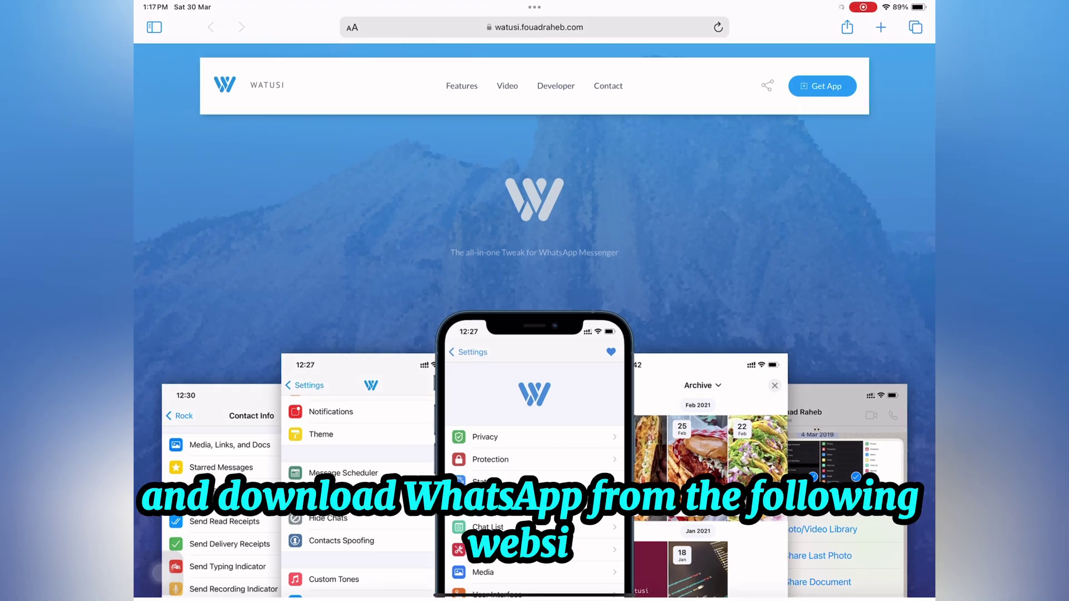
Scroll the Watusi site to its download buttons and follow 'Download for Sideloading' to GitHub
scroll(535, 301, "down", 2)
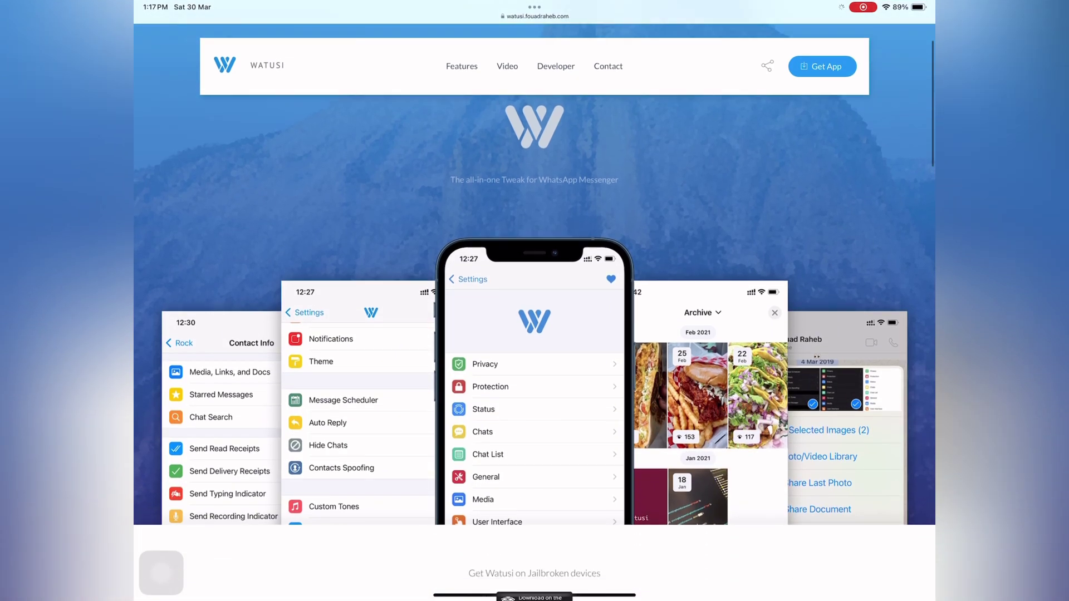
scroll(534, 301, "down", 4)
scroll(534, 300, "up", 5)
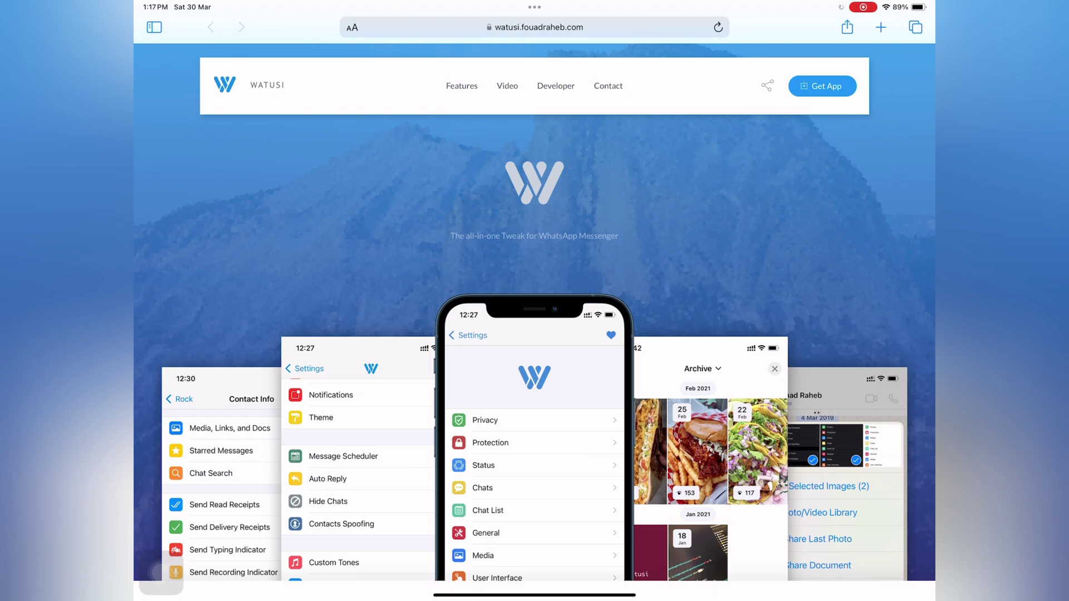
scroll(534, 301, "down", 10)
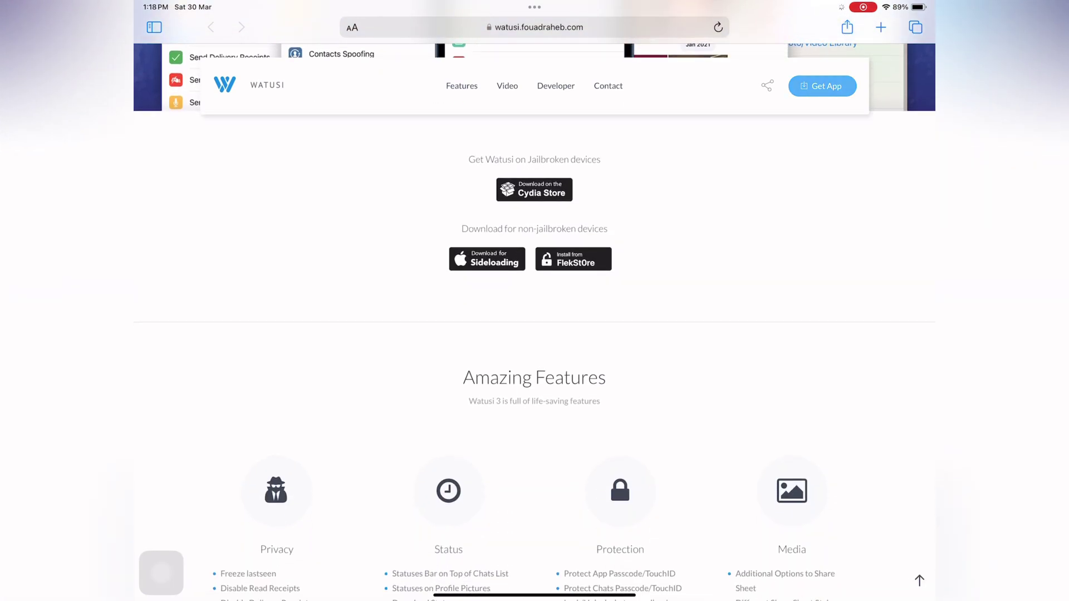
left_click_drag(161, 573, 460, 257)
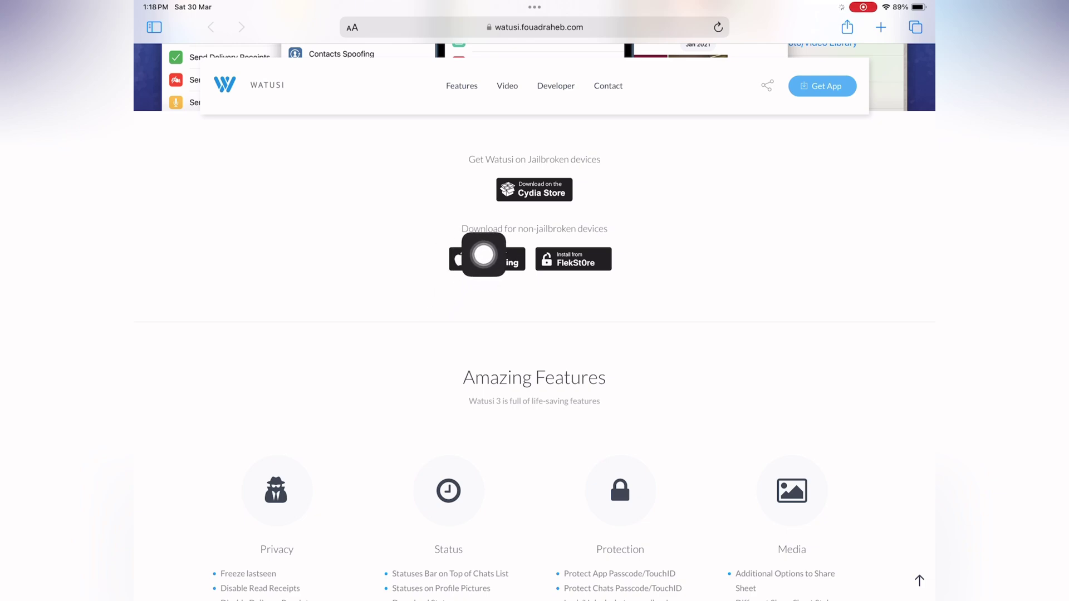
mouse_move(484, 255)
left_mouse_down()
mouse_move(486, 208)
mouse_move(528, 213)
mouse_move(161, 218)
left_mouse_up()
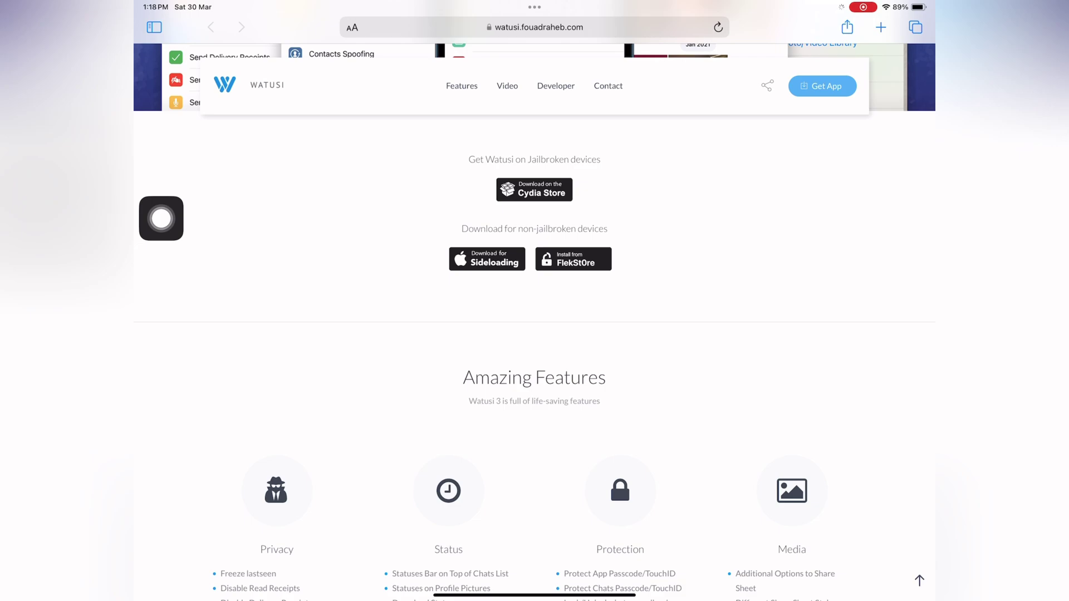
scroll(534, 300, "up", 2)
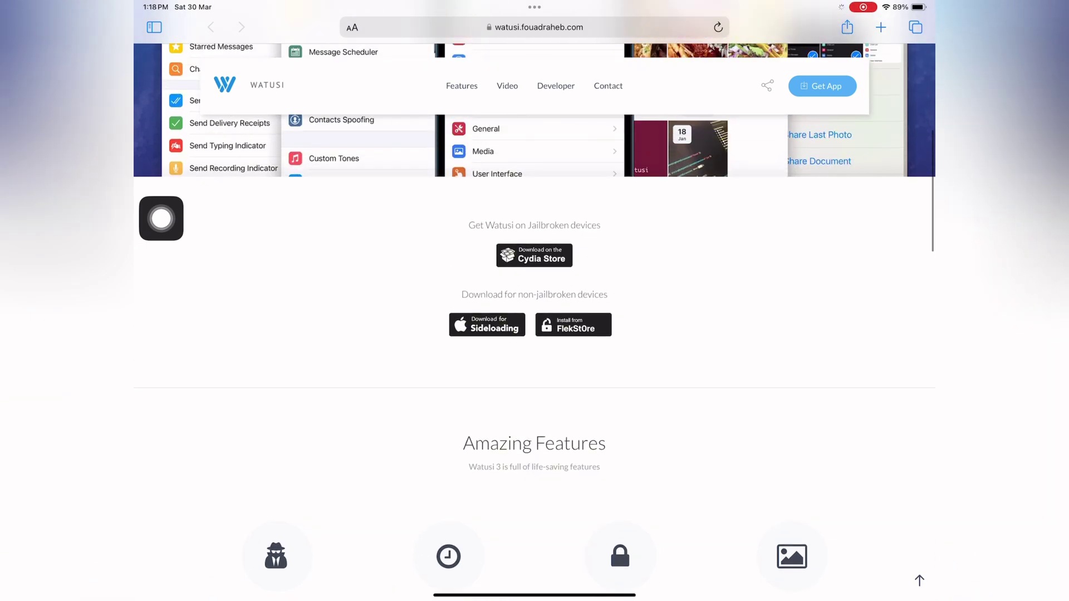
mouse_move(161, 219)
left_mouse_down()
mouse_move(480, 319)
mouse_move(161, 376)
left_mouse_up()
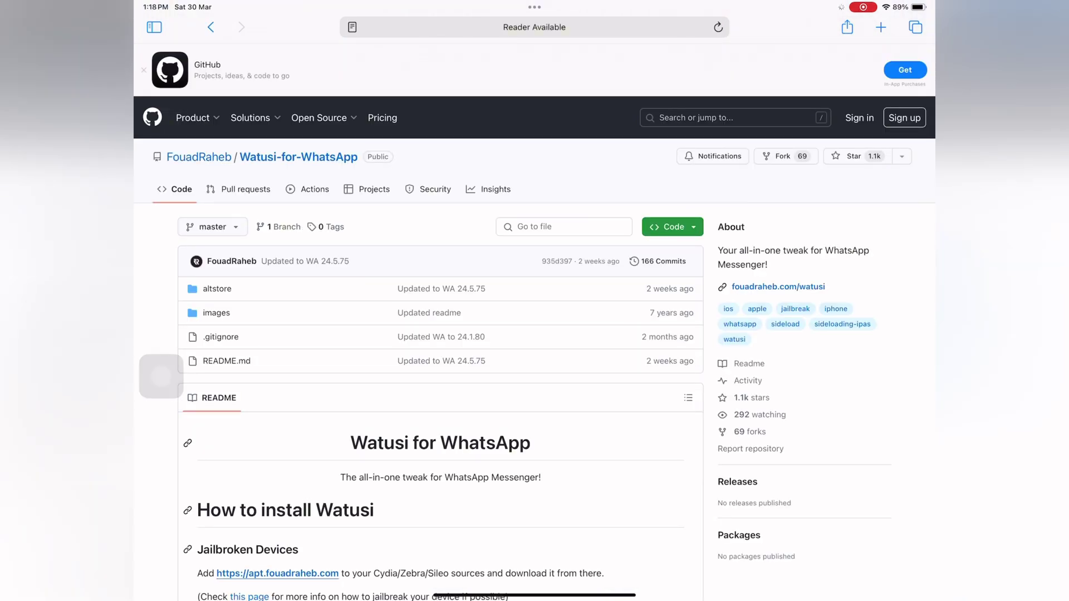
Download the WhatsApp IPA from the README's Sideloading (No Jailbreak) table
scroll(440, 334, "down", 5)
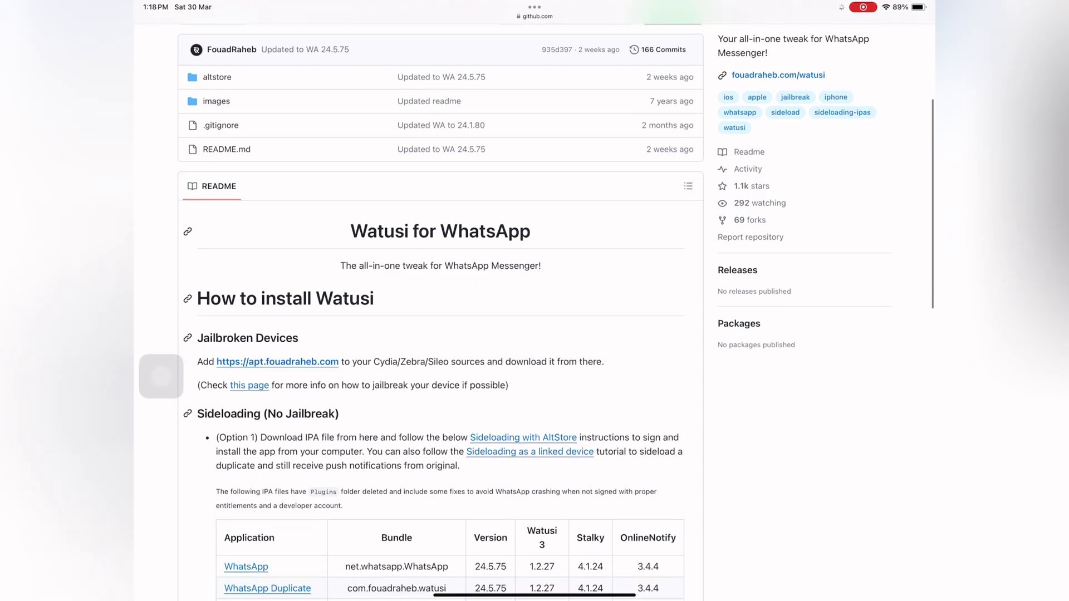
scroll(440, 312, "down", 3)
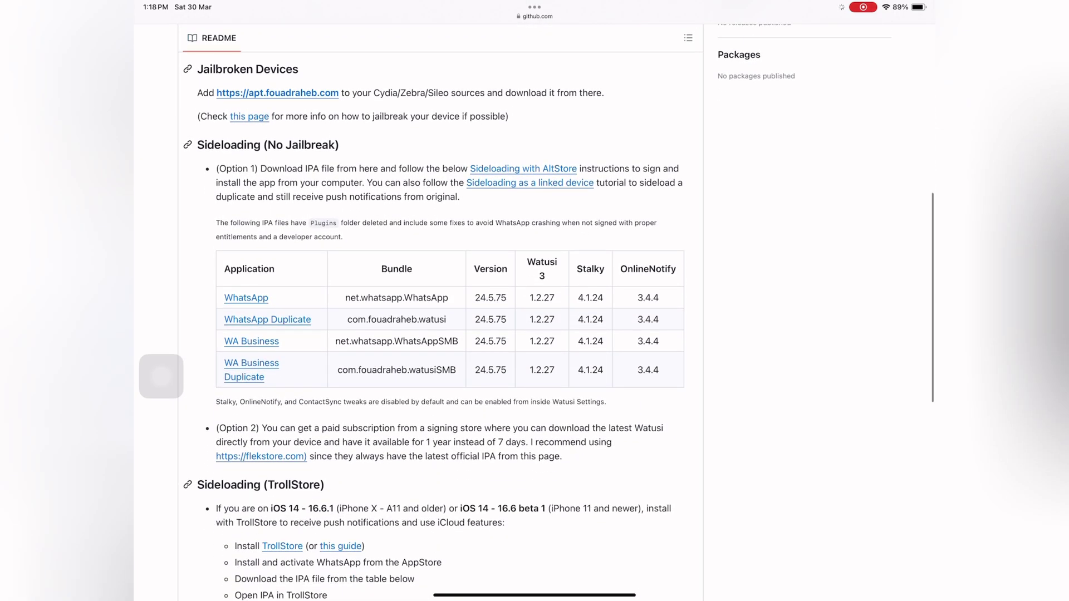
scroll(440, 312, "up", 5)
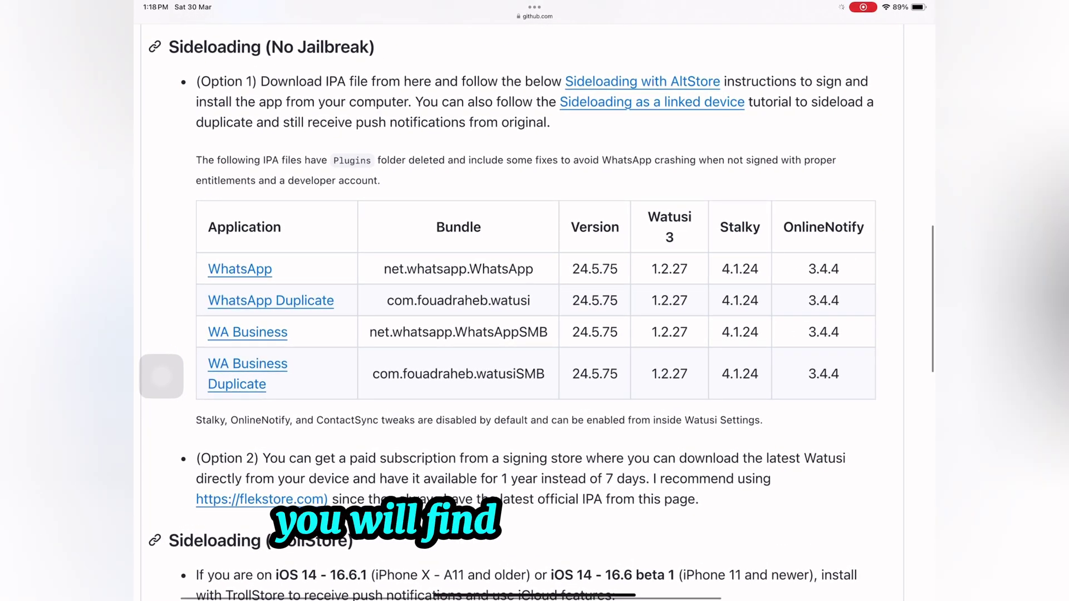
mouse_move(161, 370)
left_mouse_down()
mouse_move(258, 484)
mouse_move(321, 461)
mouse_move(160, 483)
left_mouse_up()
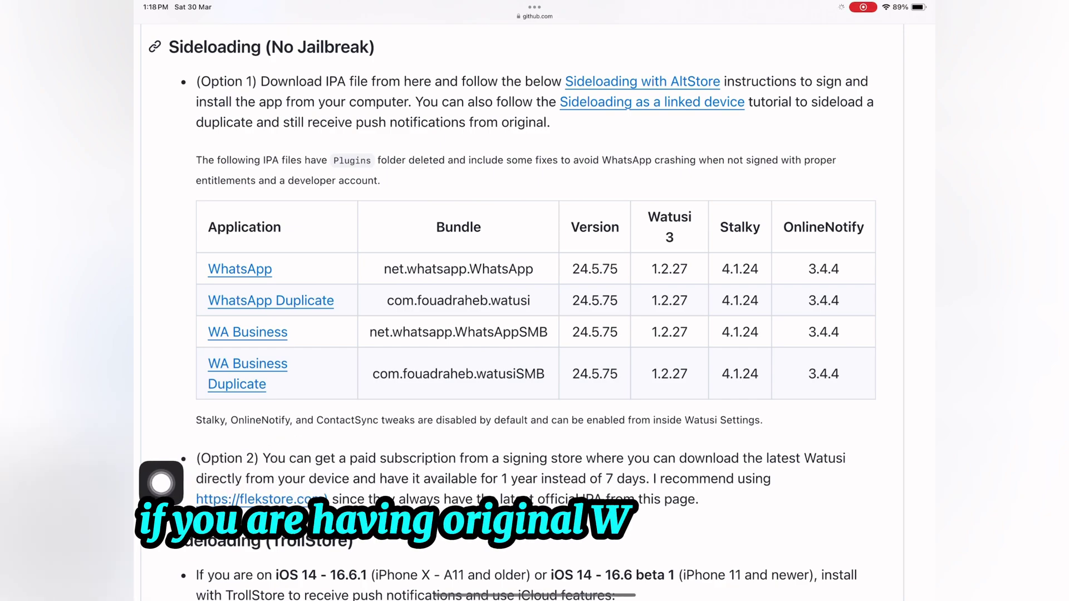
scroll(440, 312, "up", 1)
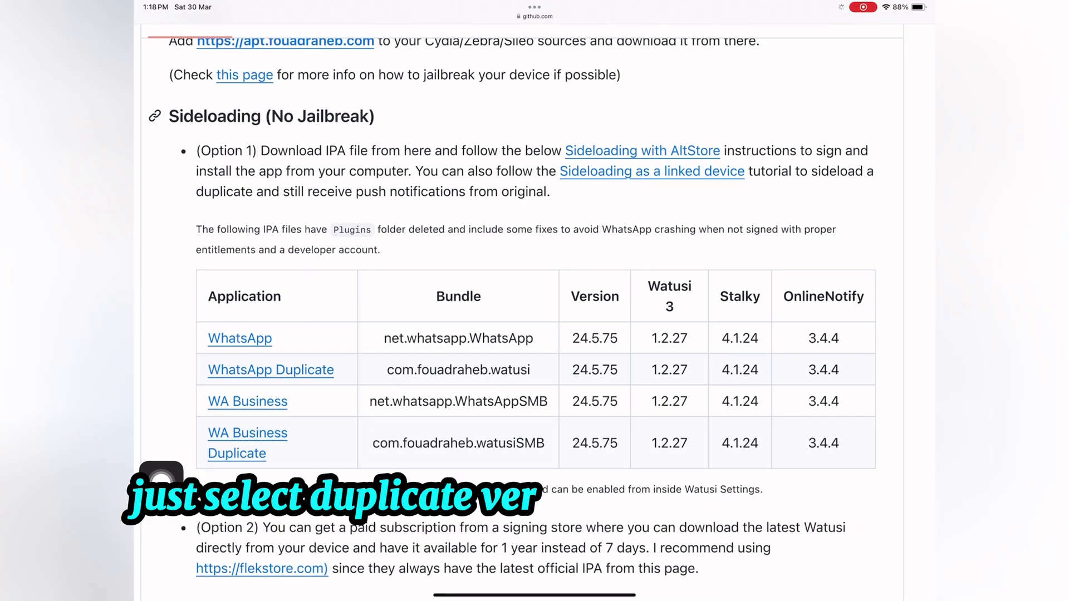
scroll(535, 311, "down", 1)
mouse_move(161, 480)
left_mouse_down()
mouse_move(258, 431)
mouse_move(279, 392)
mouse_move(327, 349)
mouse_move(332, 318)
mouse_move(161, 510)
left_mouse_up()
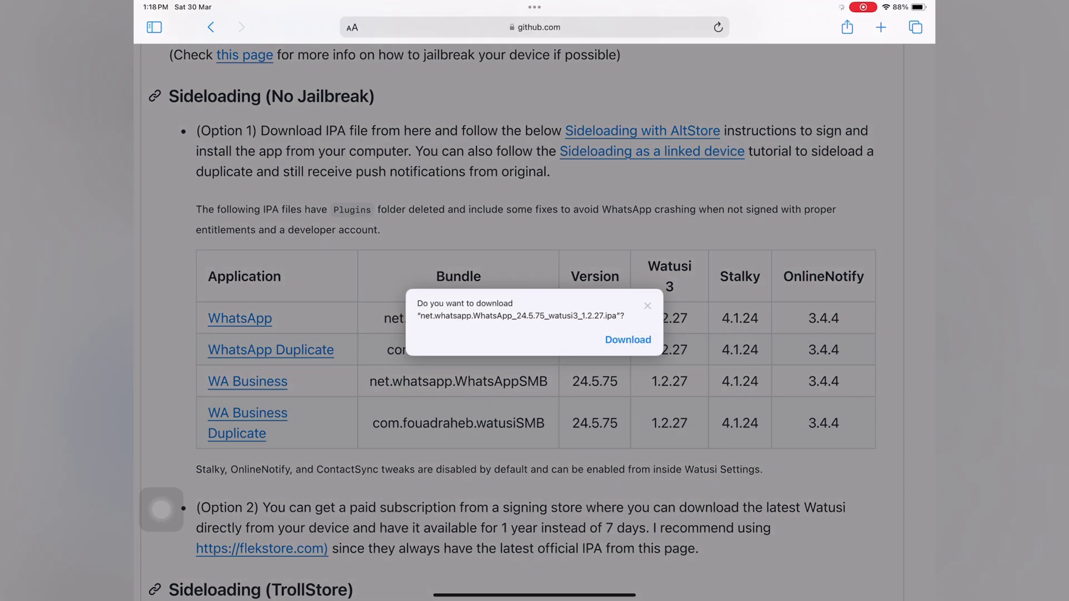
mouse_move(161, 510)
left_mouse_down()
mouse_move(500, 324)
mouse_move(161, 573)
left_mouse_up()
left_click(630, 339)
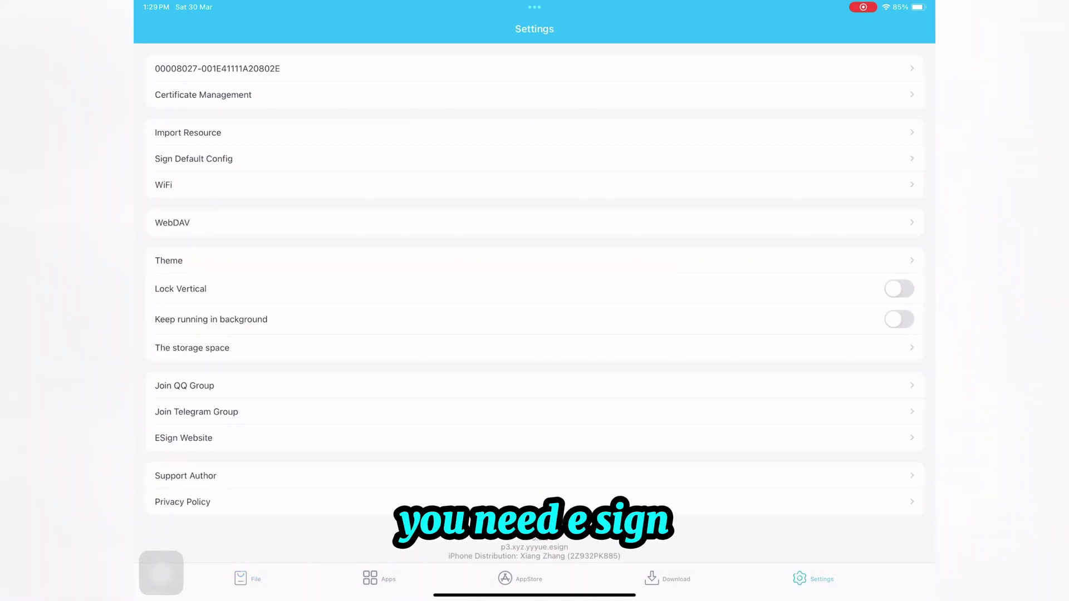
Import the net.whatsapp.WhatsApp .ipa from Files into the ESign library
left_click(161, 138)
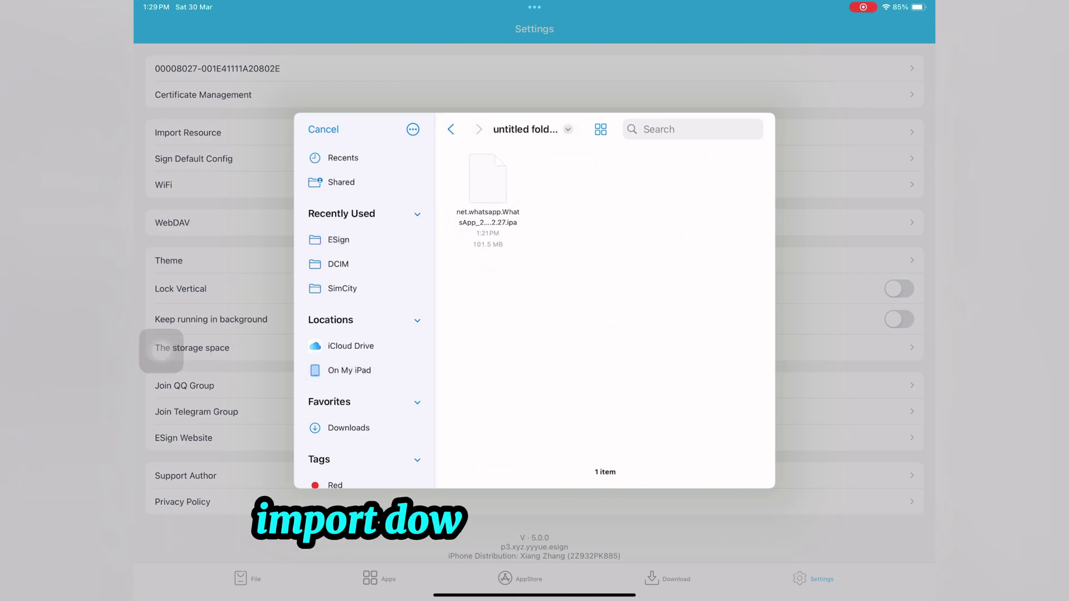
key("Return")
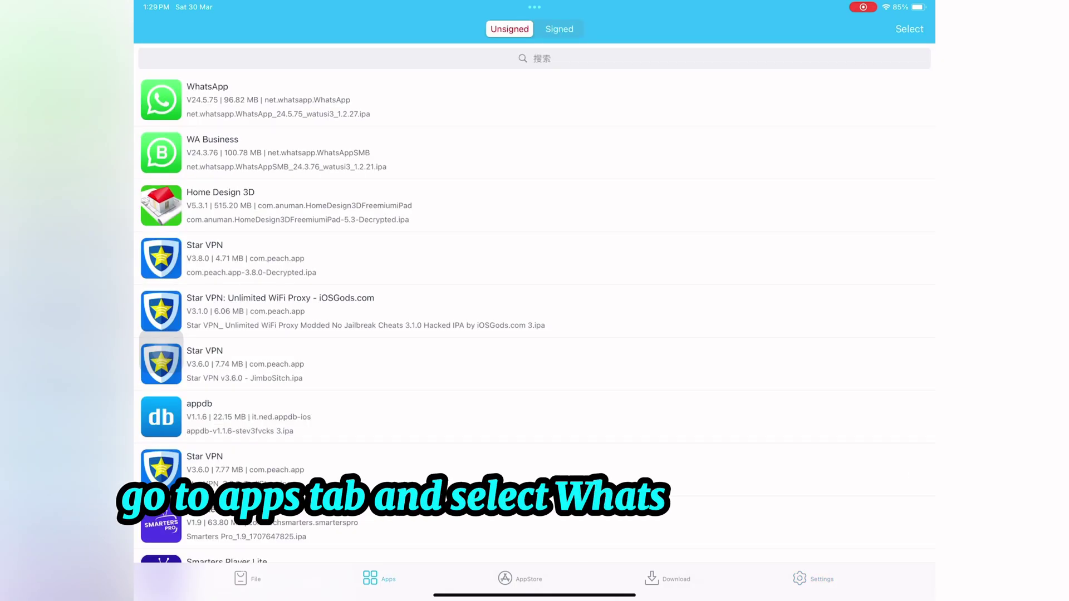
Change WhatsApp's bundle identifier to net.whatsapp.WhatsApp123 in its signature settings
left_click(334, 101)
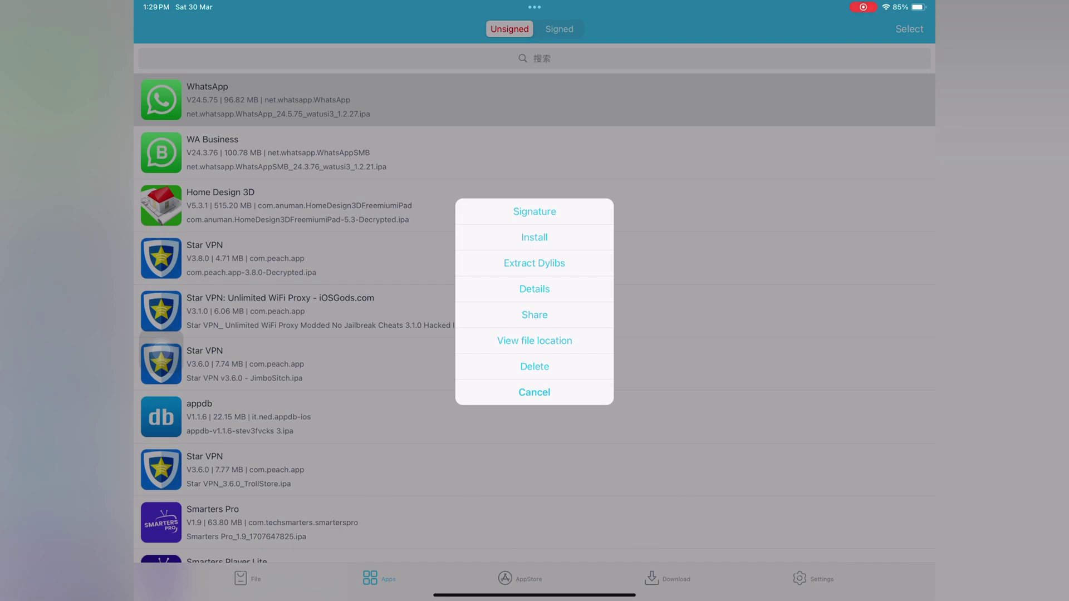
left_click(535, 211)
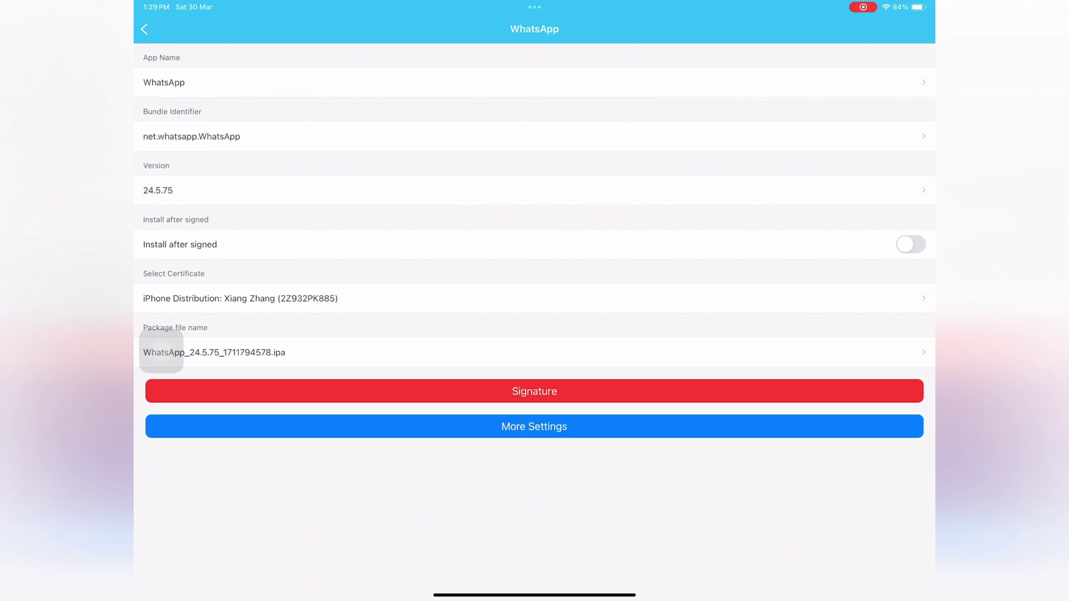
left_click(192, 136)
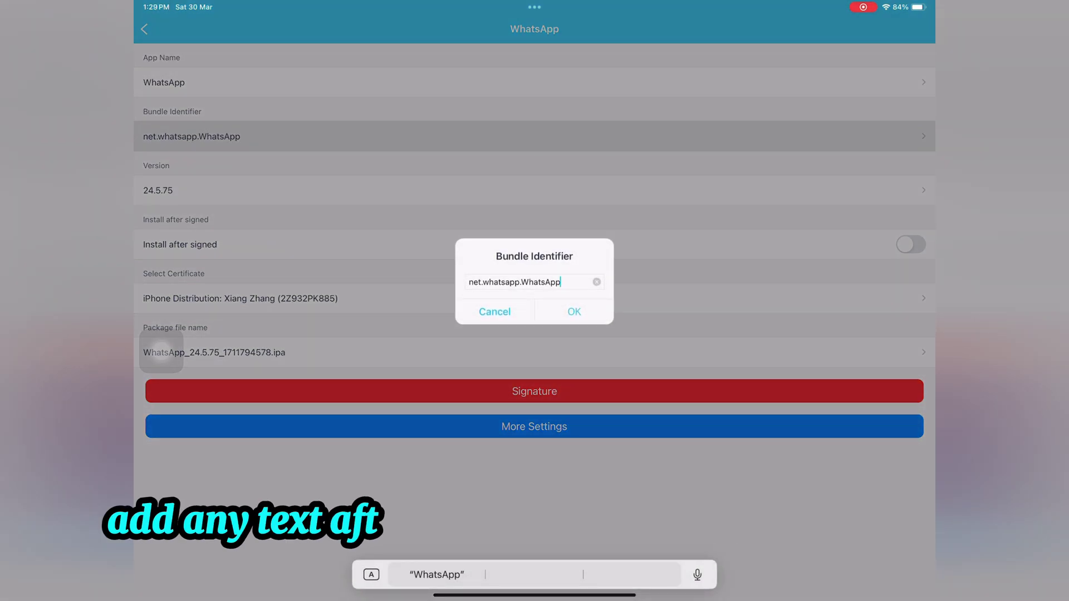
type("1")
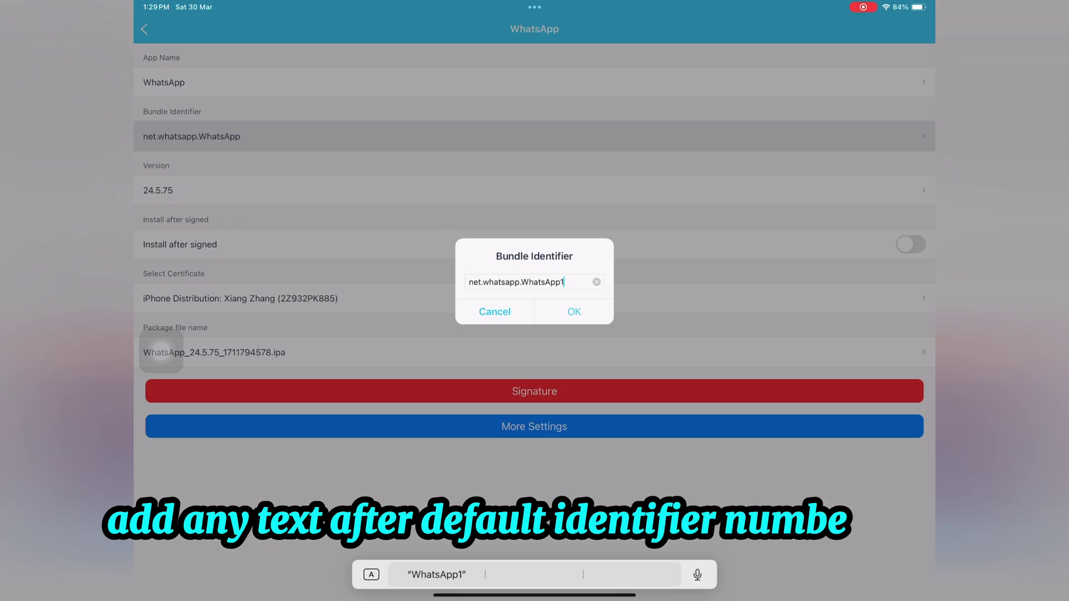
type("23")
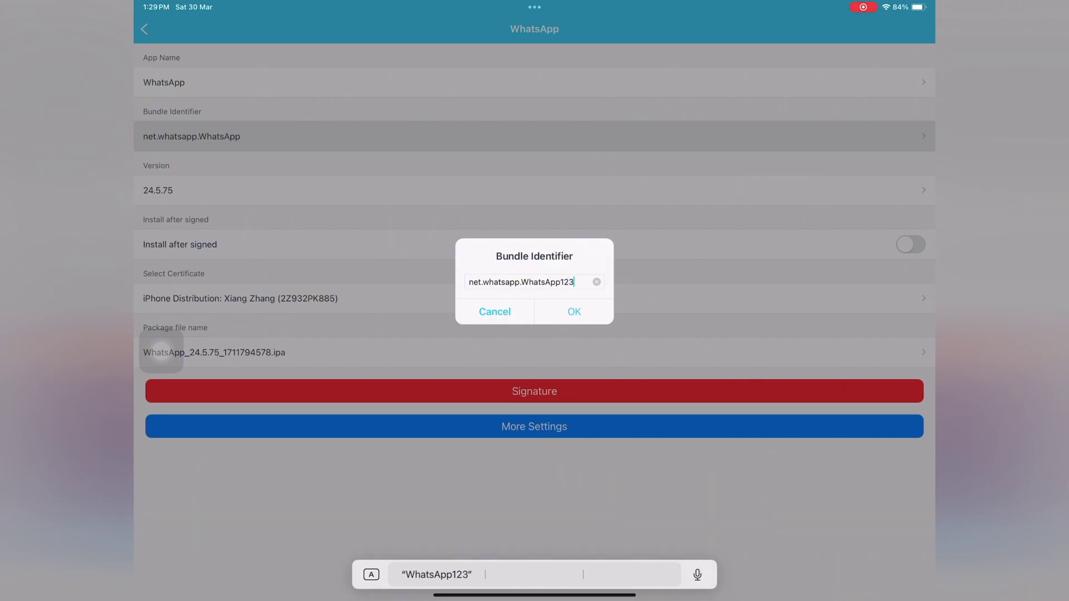
key("Return")
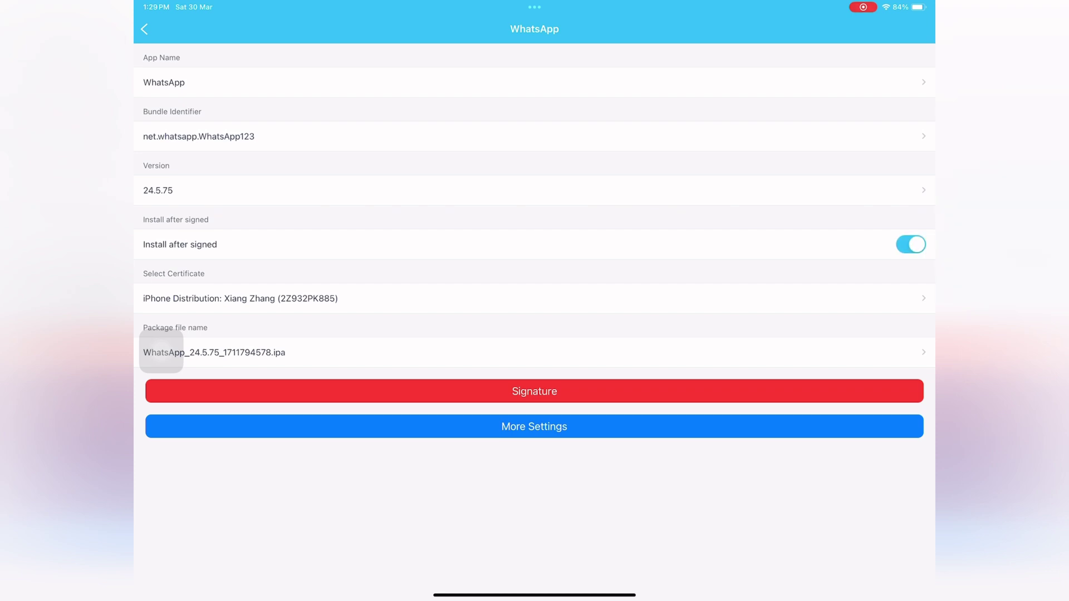
Enable App Multi-Open starting at 123 with a count of 10
scroll(161, 351, "down", 2)
scroll(161, 351, "down", 3)
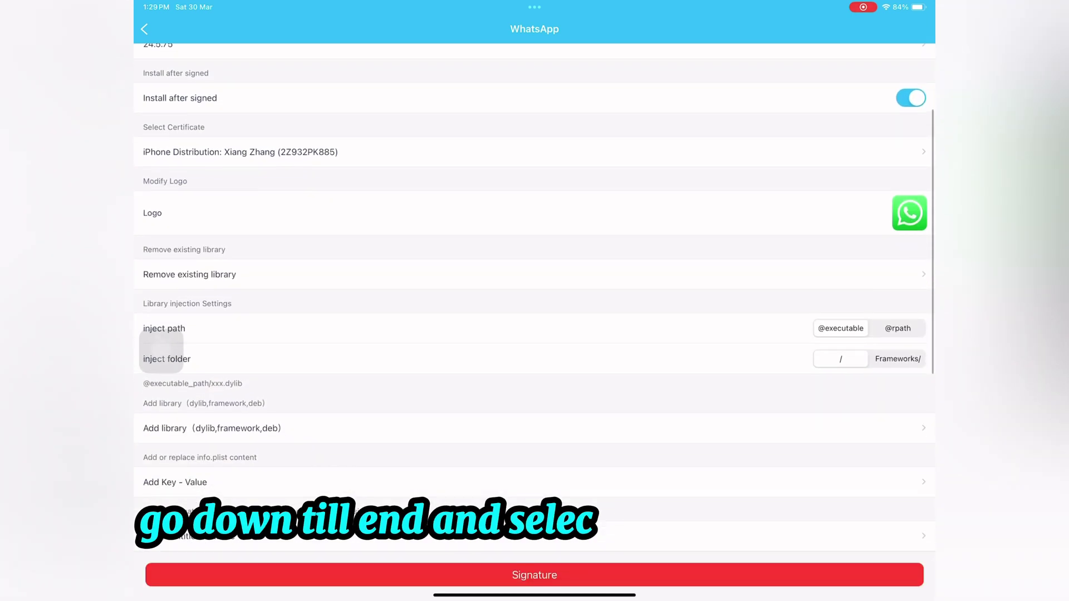
scroll(161, 351, "down", 1)
scroll(161, 350, "down", 2)
scroll(161, 351, "down", 1)
scroll(161, 348, "down", 3)
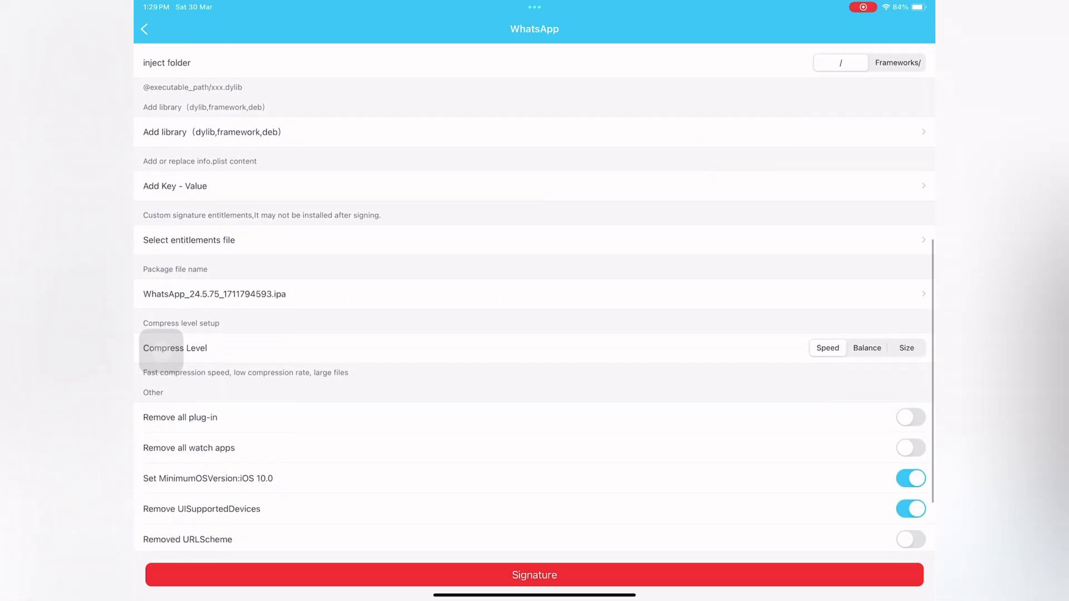
scroll(161, 351, "down", 2)
scroll(161, 351, "down", 1)
scroll(161, 351, "down", 2)
scroll(160, 351, "down", 1)
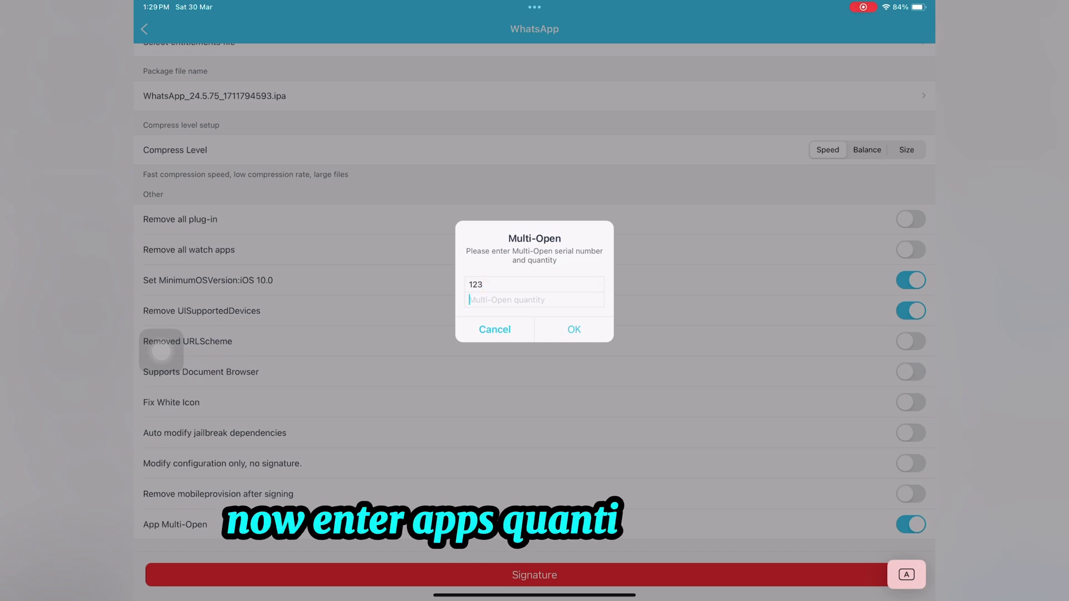
type("10")
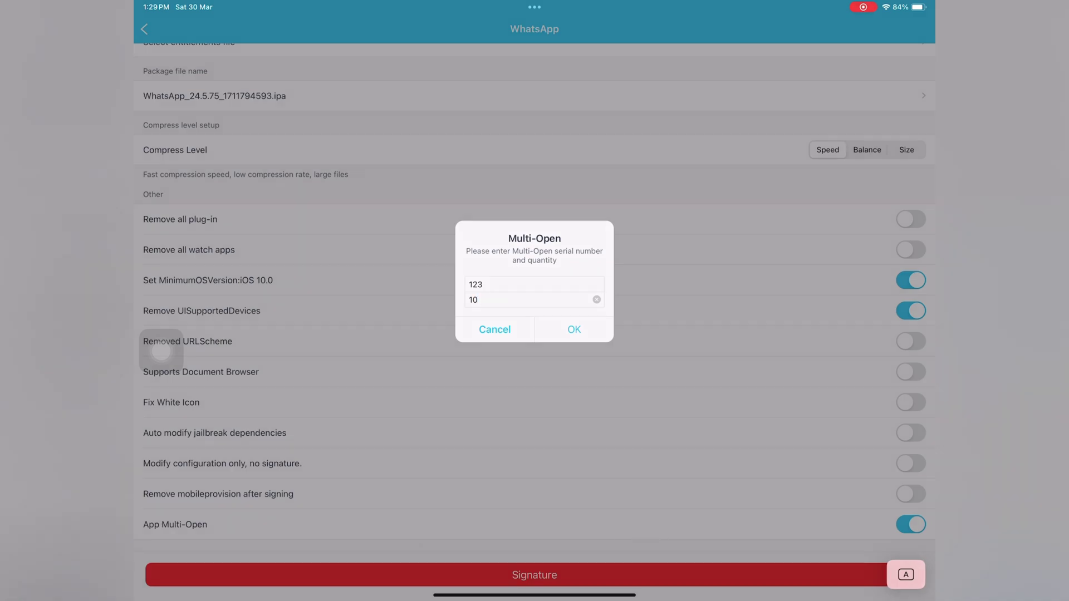
key("Return")
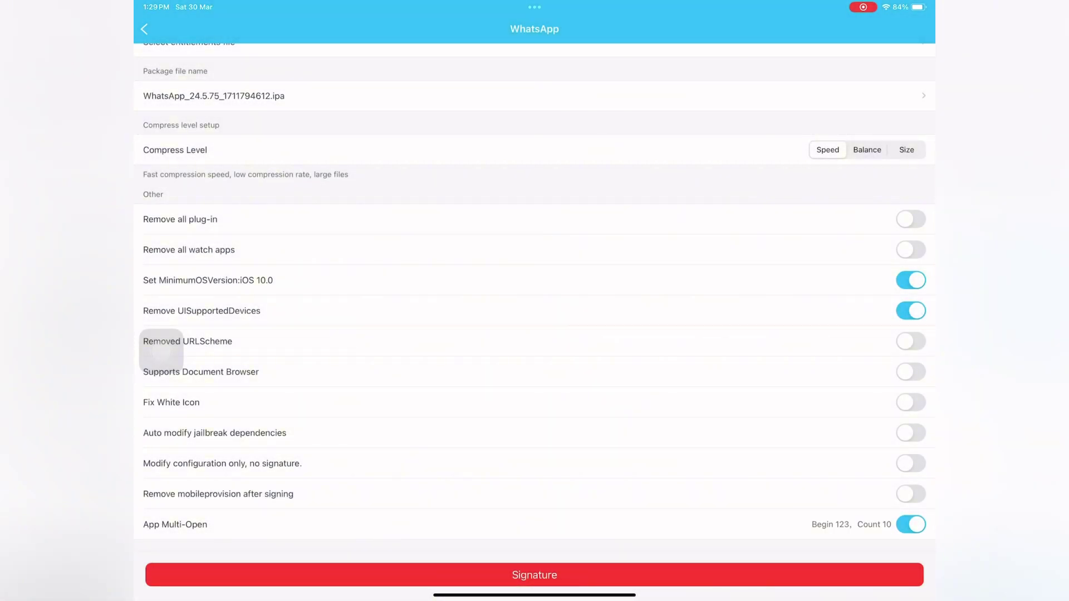
Turn on Supports Document Browser in the Other section
scroll(161, 351, "up", 1)
scroll(161, 351, "up", 3)
scroll(160, 351, "up", 2)
scroll(161, 350, "up", 2)
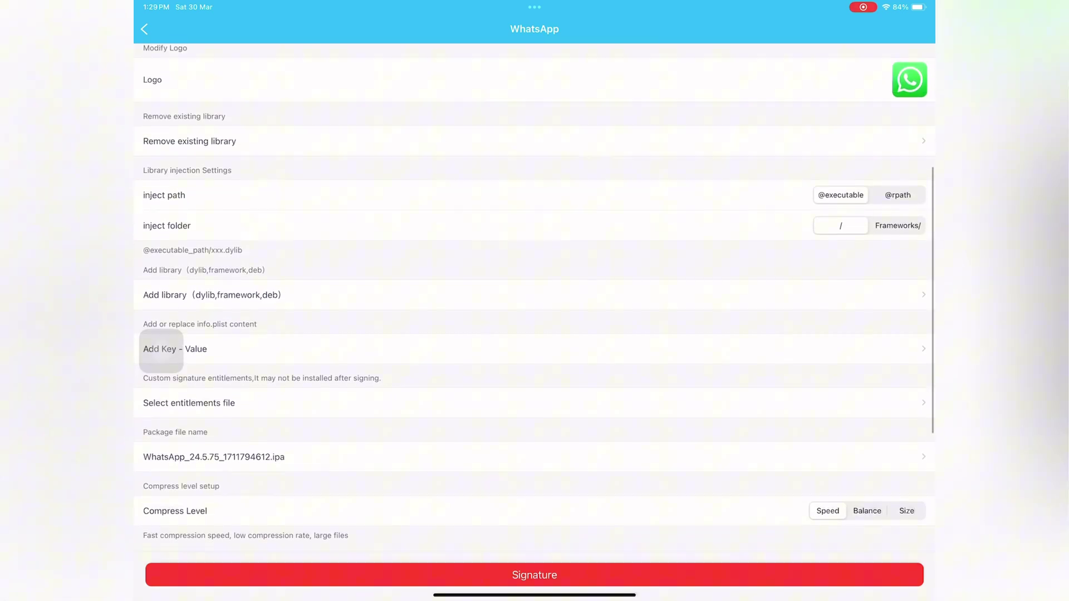
scroll(161, 351, "up", 5)
scroll(161, 351, "up", 2)
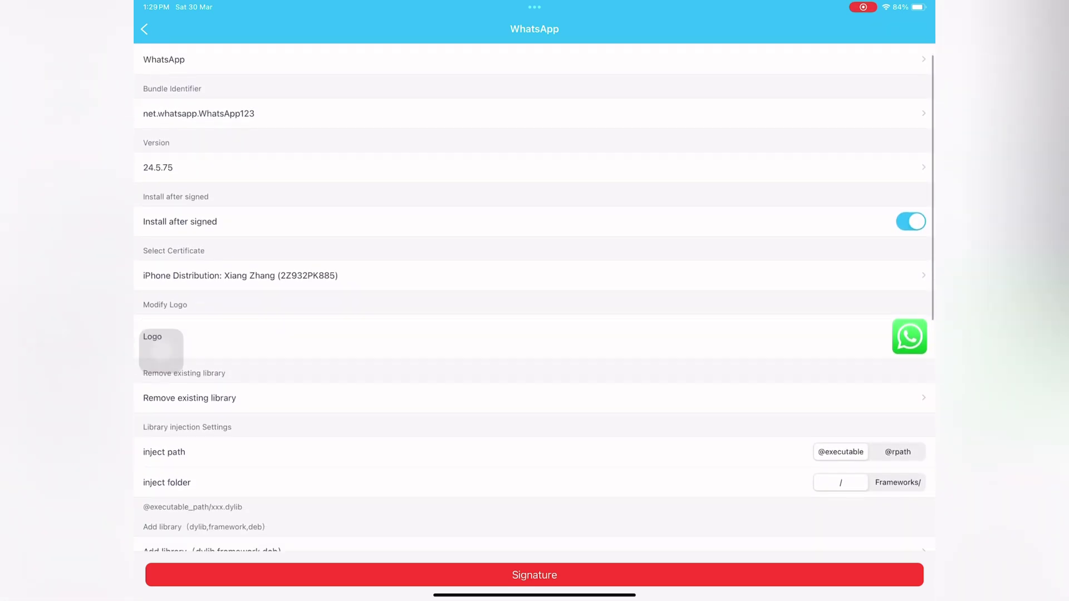
scroll(161, 351, "down", 5)
scroll(161, 351, "down", 3)
scroll(161, 351, "down", 3)
scroll(161, 351, "down", 1)
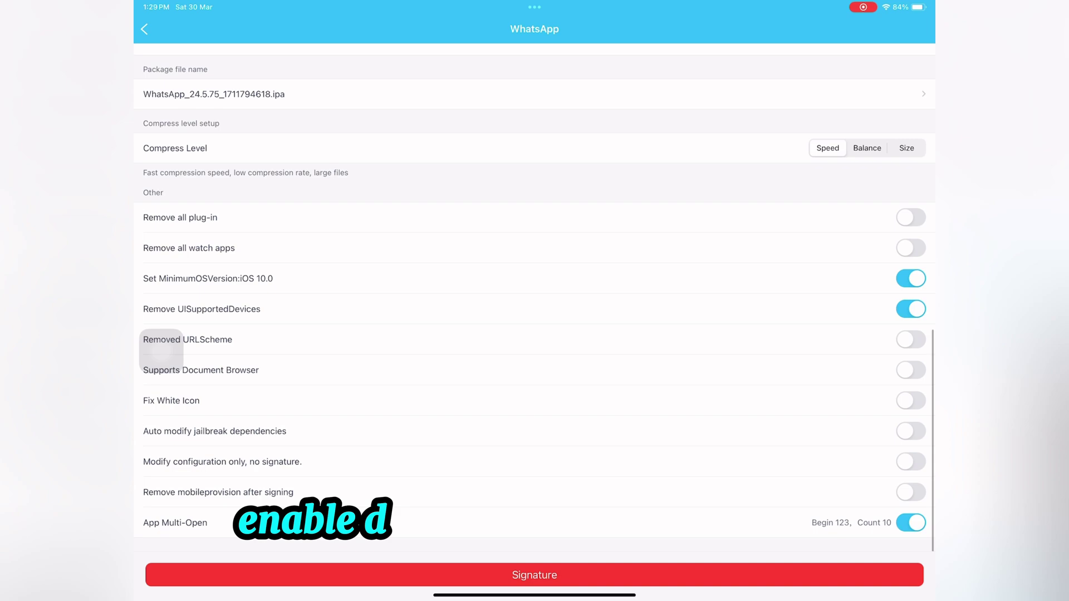
left_click(911, 370)
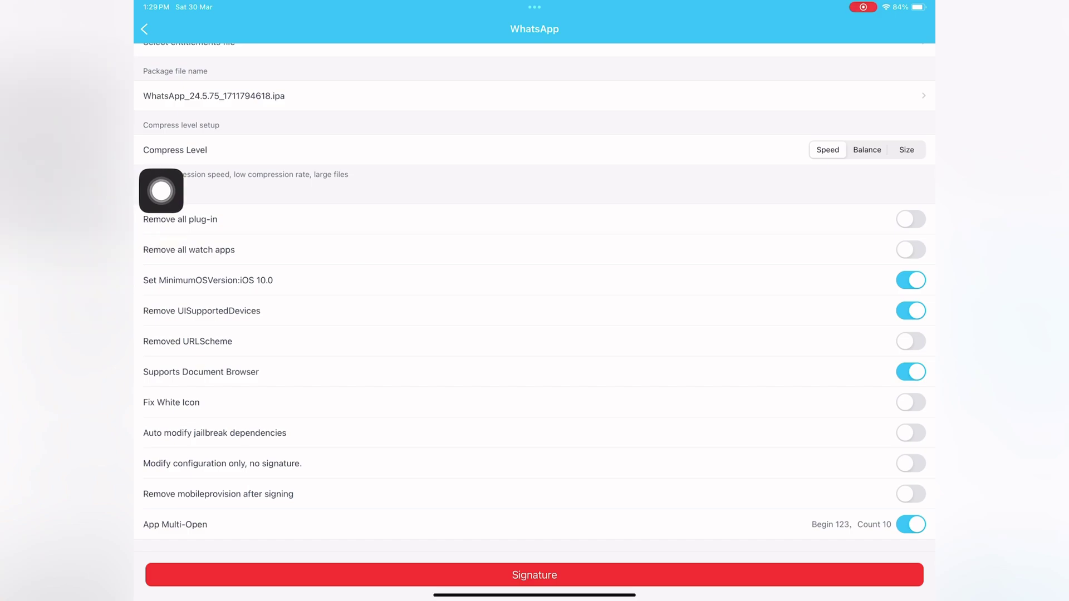
scroll(161, 191, "up", 10)
scroll(161, 190, "up", 5)
scroll(161, 190, "up", 3)
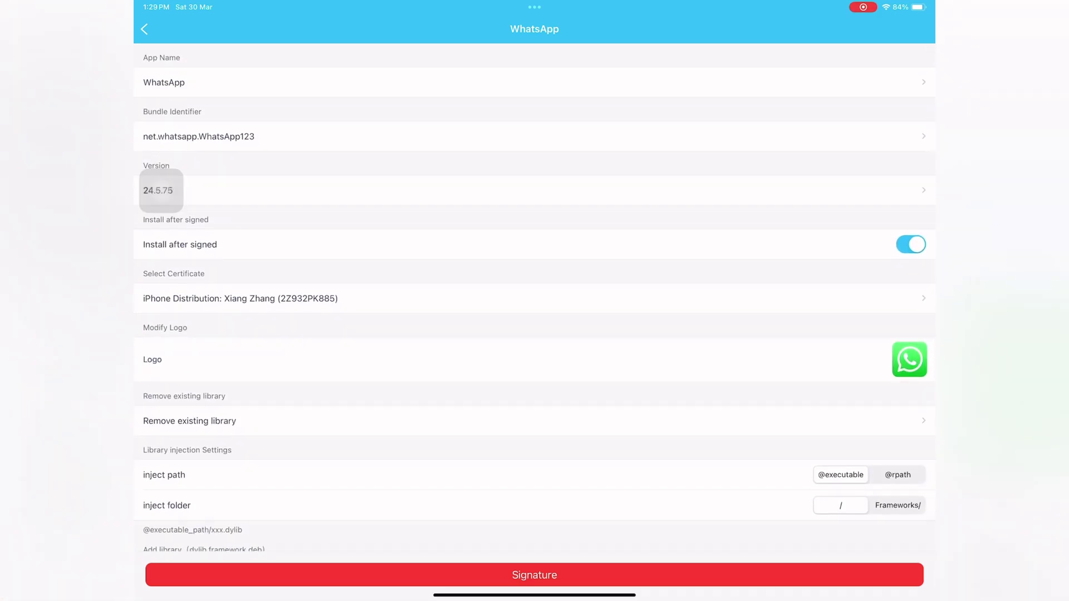
scroll(161, 190, "up", 3)
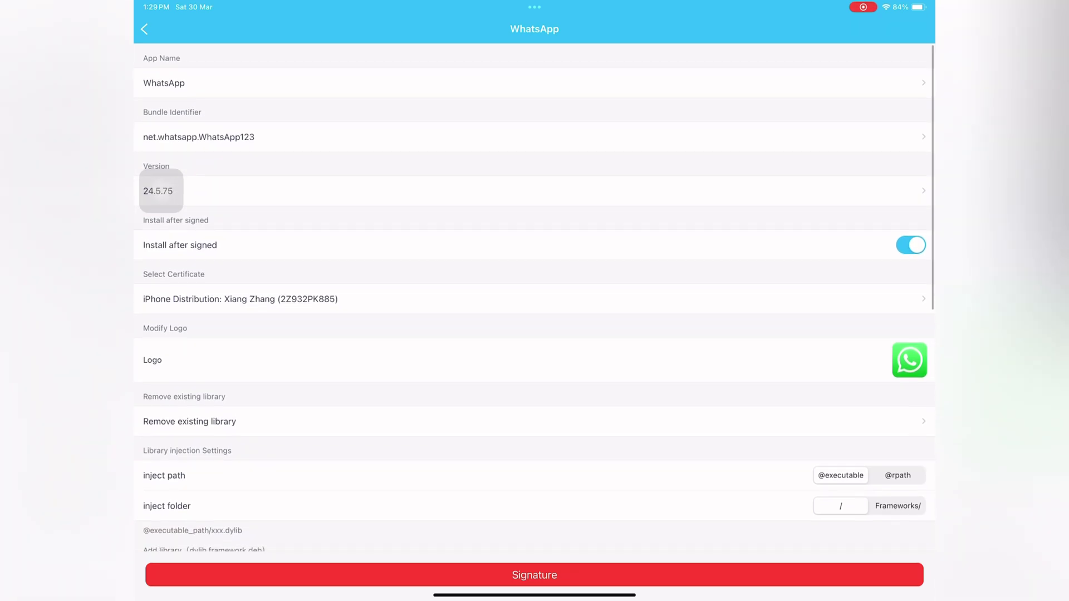
Sign WhatsApp and approve the install alerts for copies 123 through 131
left_click(534, 575)
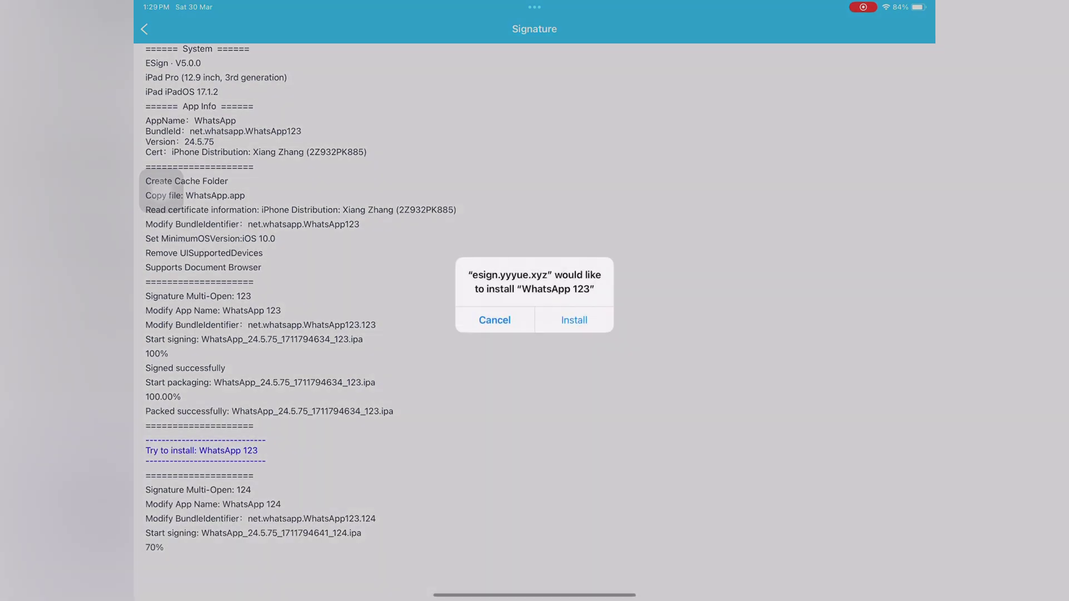
left_click(574, 320)
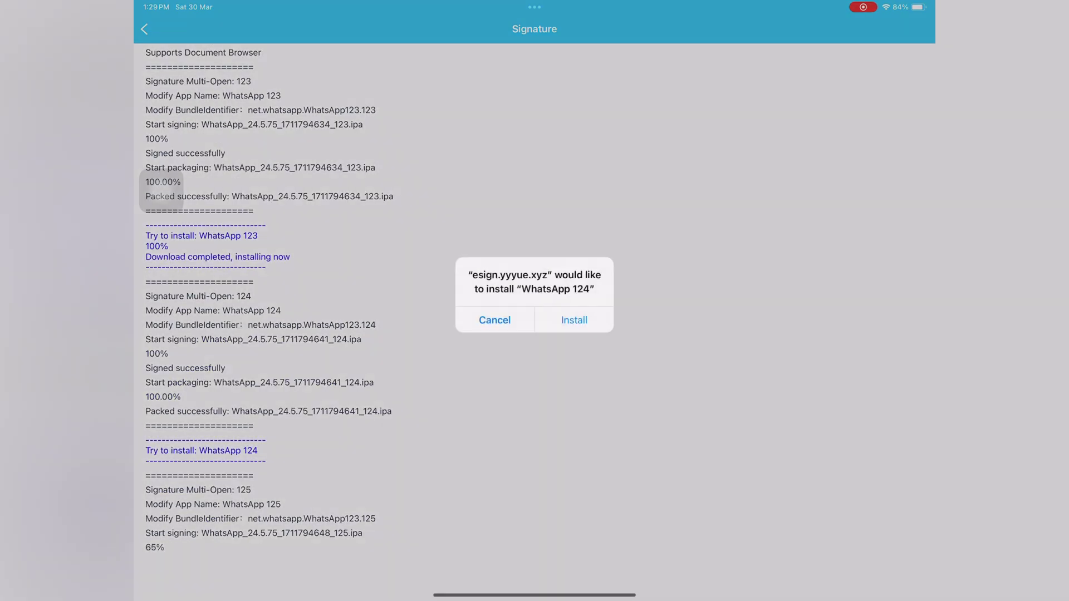
key("Return")
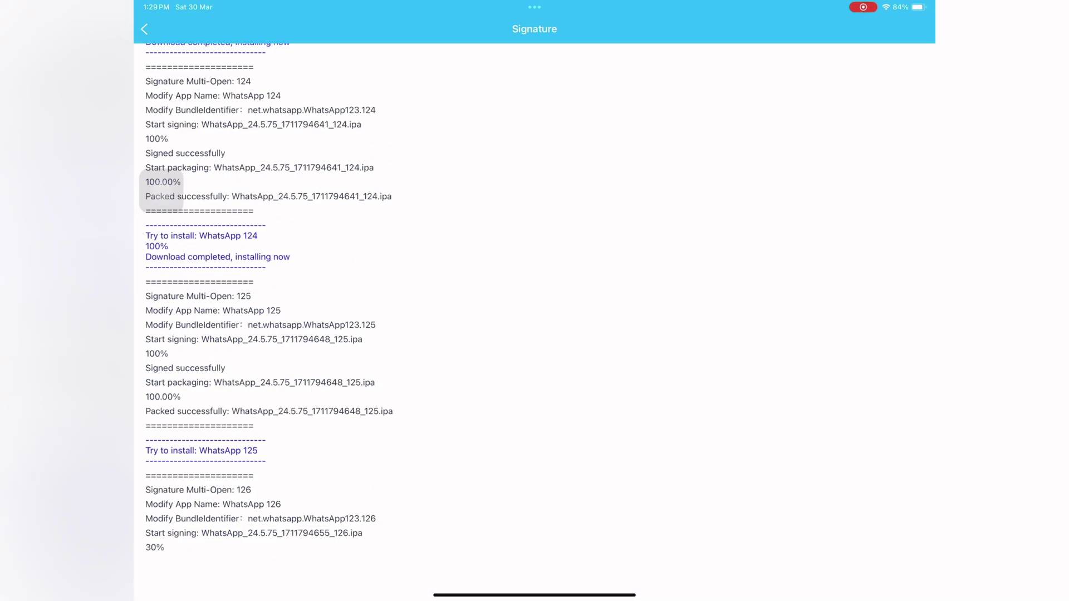
key("Return")
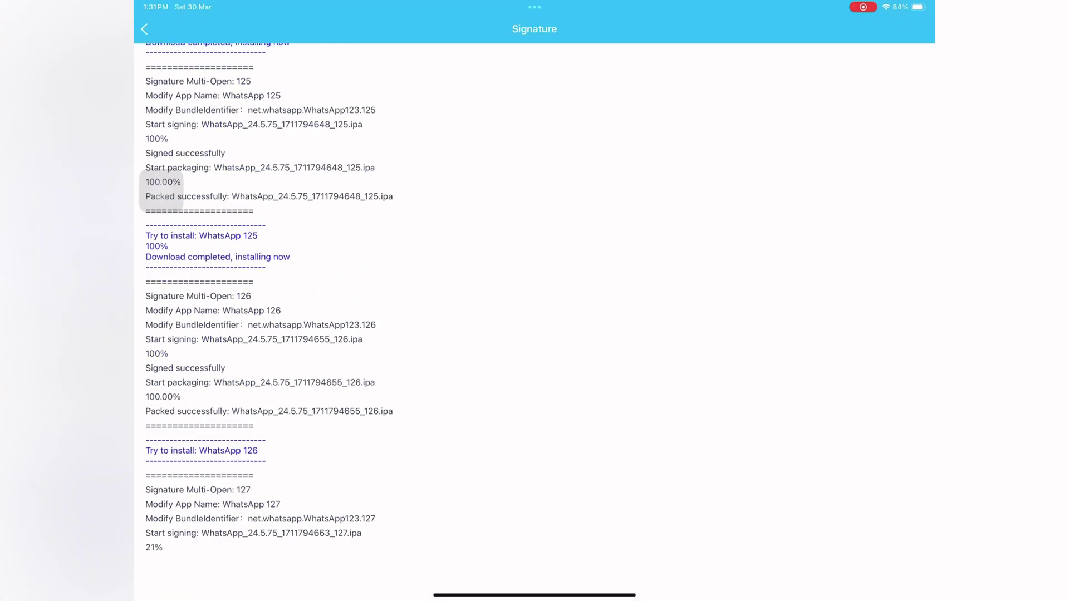
key("Return")
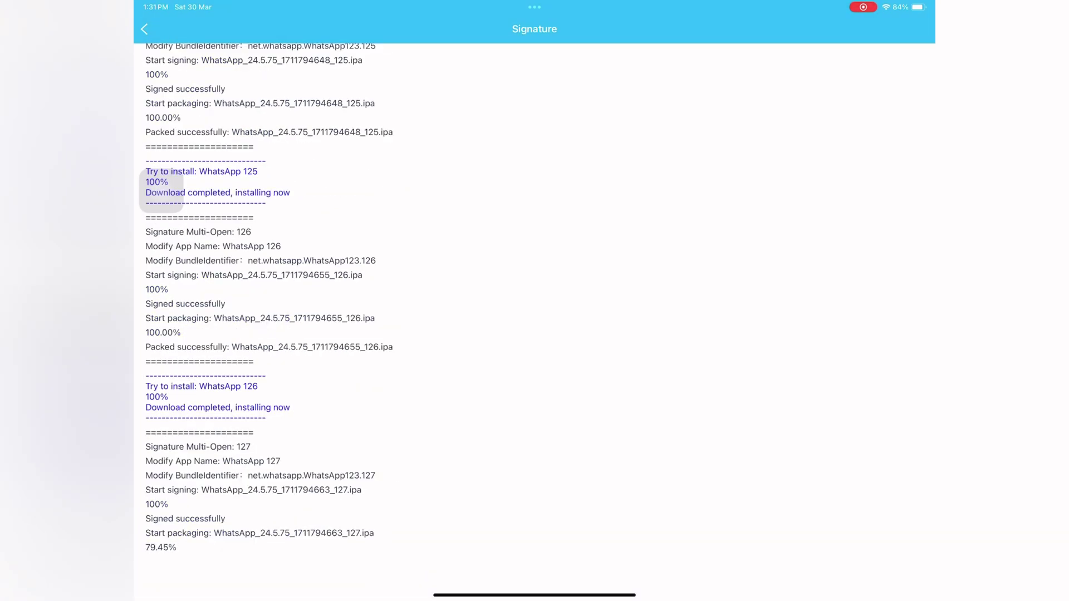
key("Return")
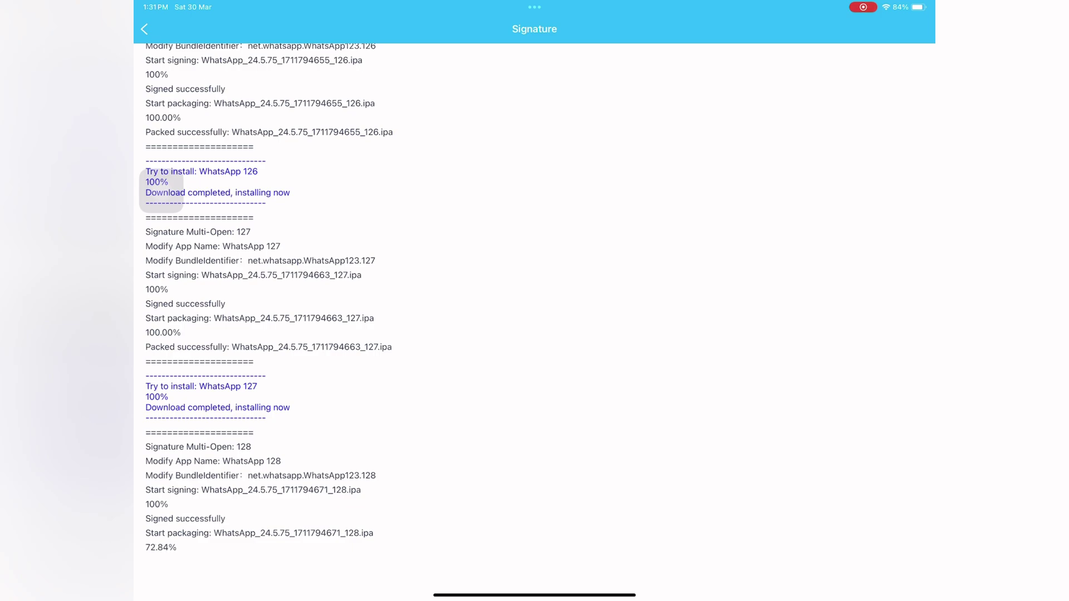
key("Return")
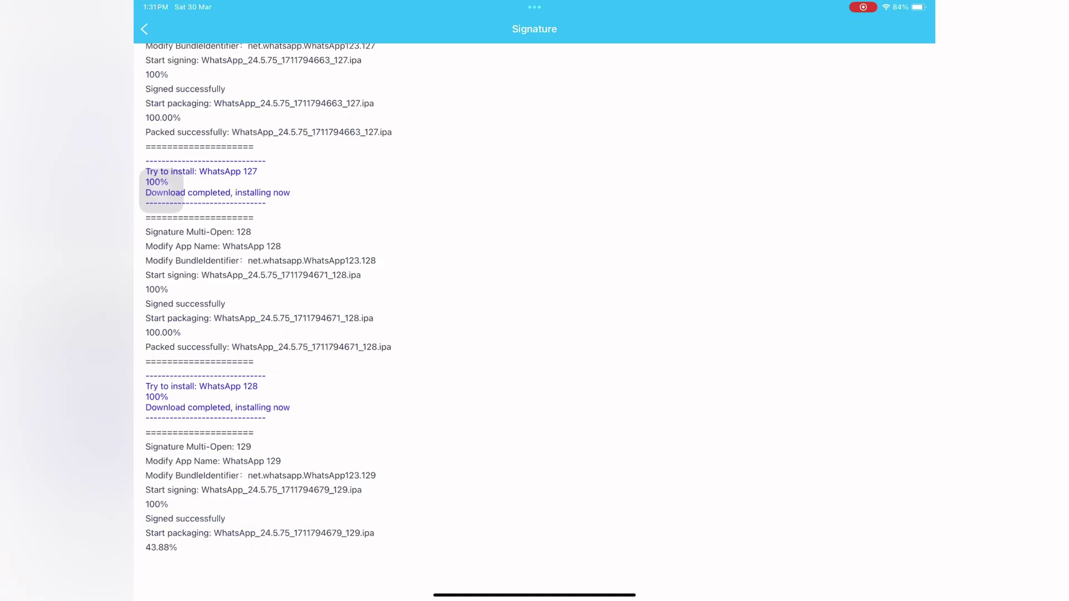
key("Return")
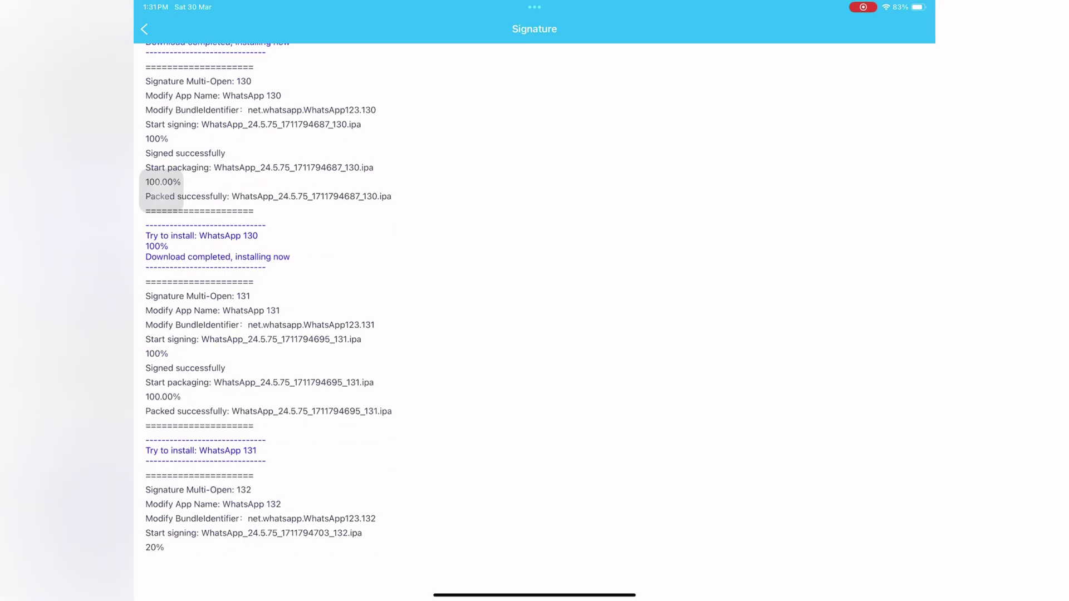
key("Return")
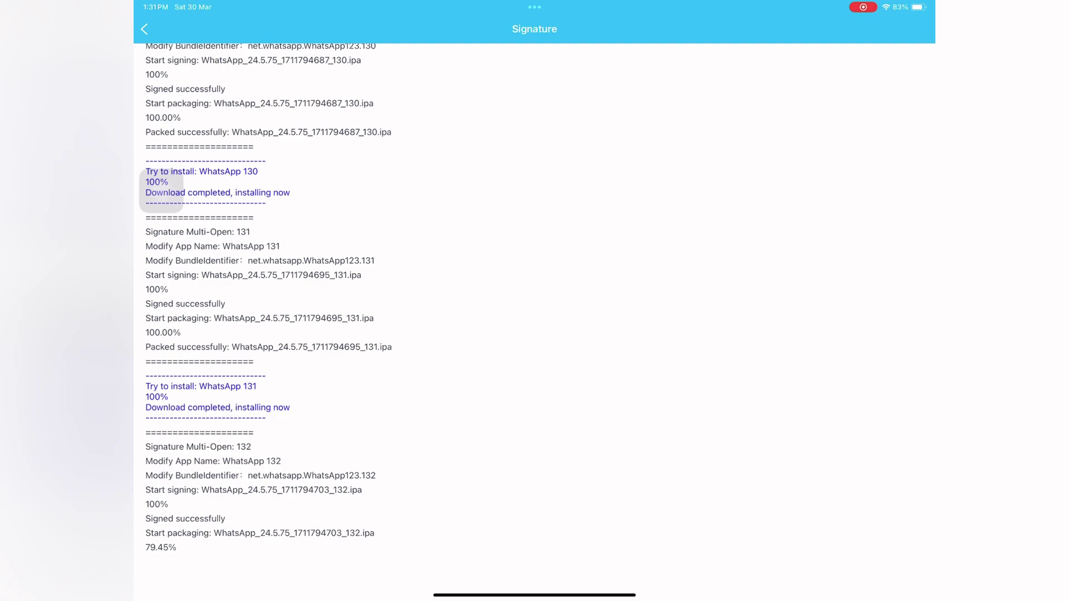
key("Return")
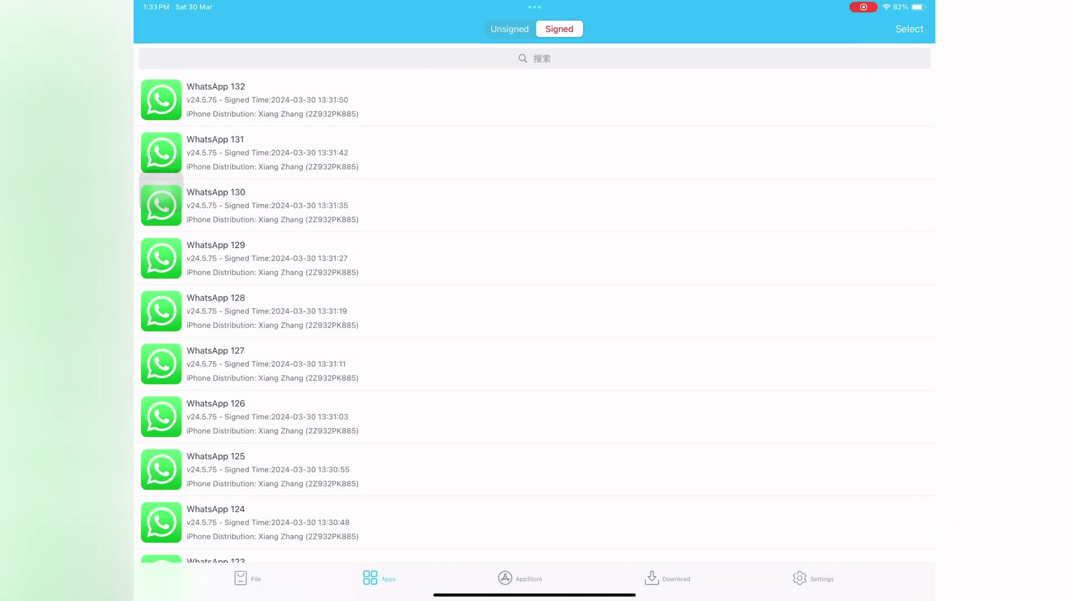
Go to the home screen showing the ten WhatsApp copies 123–132
key("super+h")
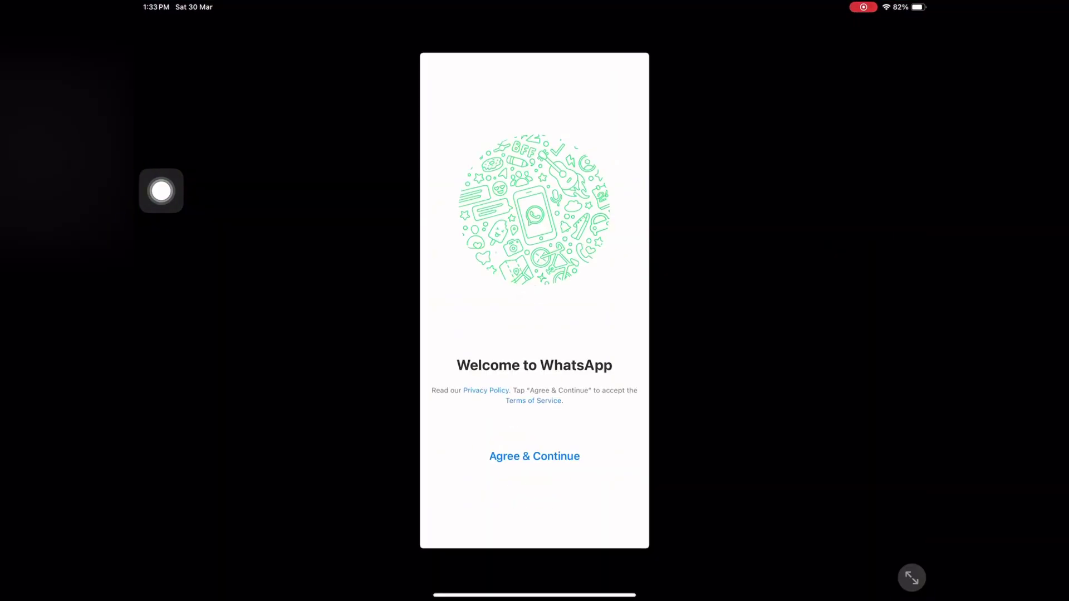
Accept WhatsApp 123's terms, dismiss the notification request, and return home
left_click(535, 456)
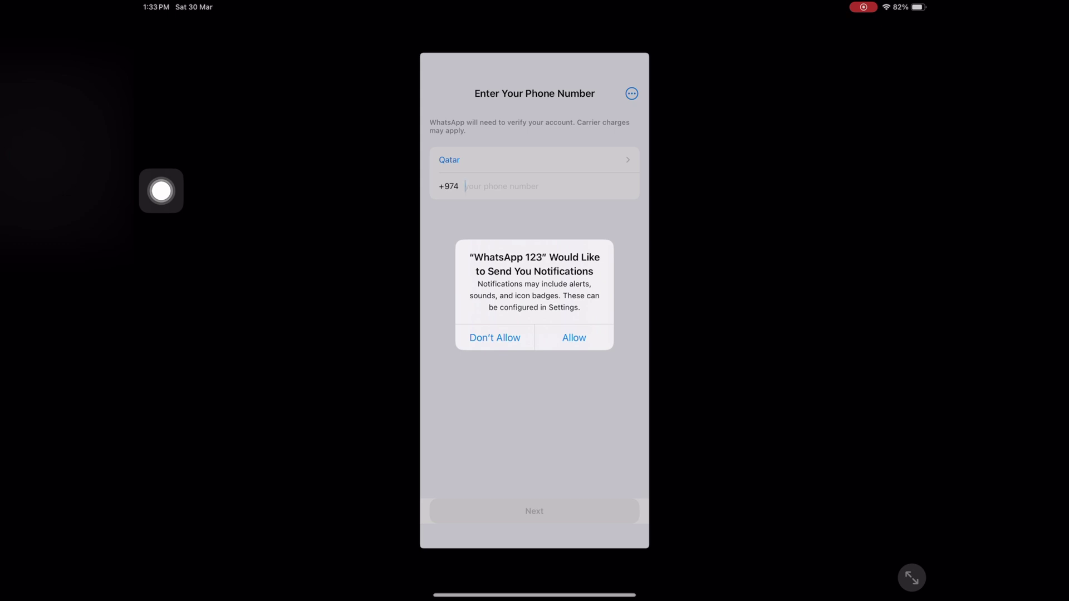
left_click(575, 337)
left_click(911, 577)
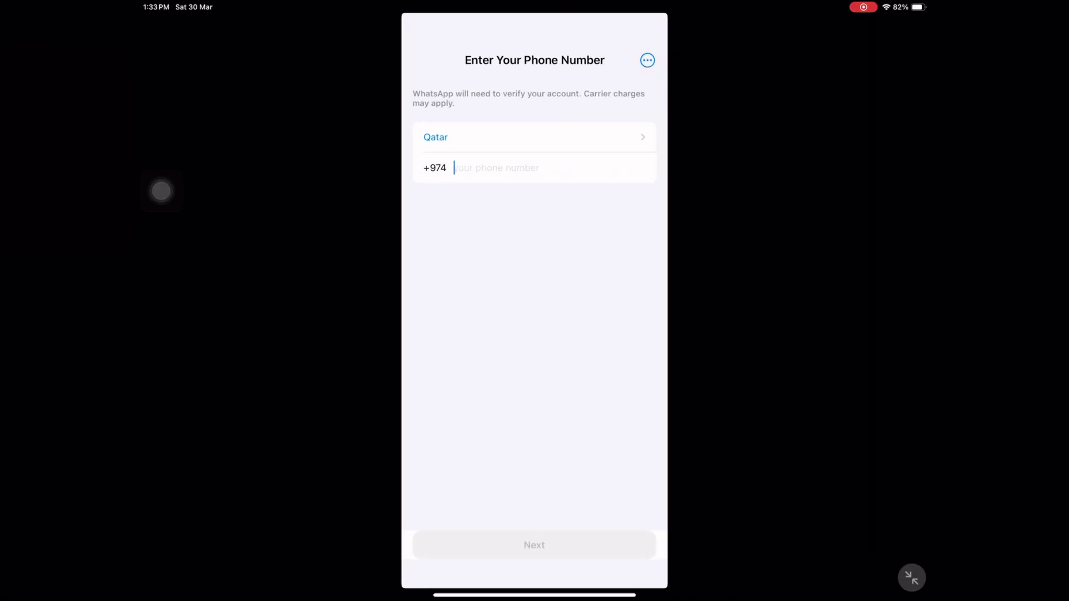
left_click(161, 190)
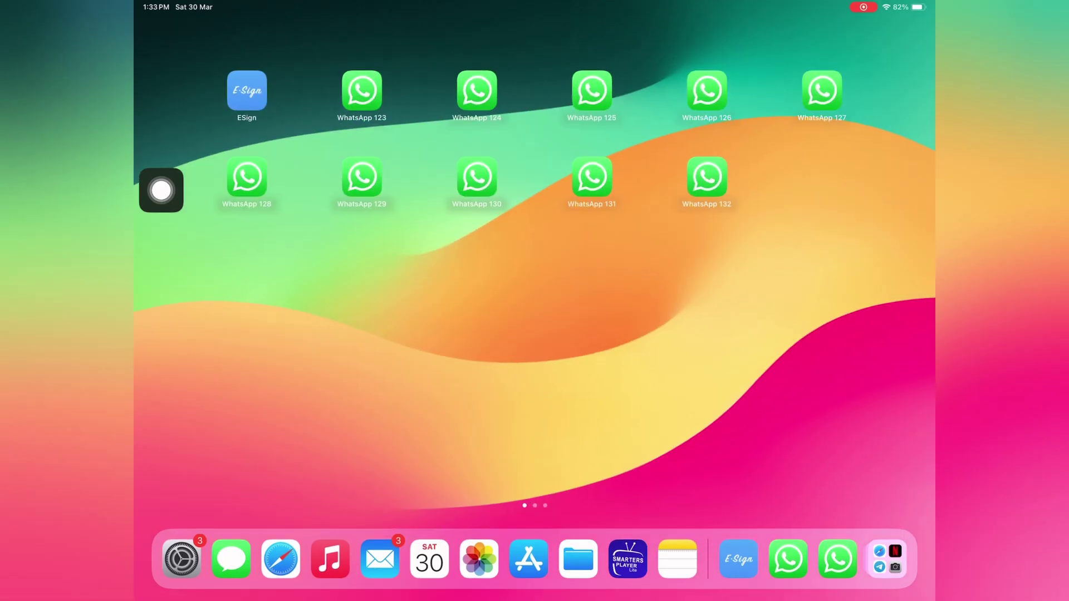
Launch another WhatsApp copy and view all running copies in the App Switcher
left_click(592, 90)
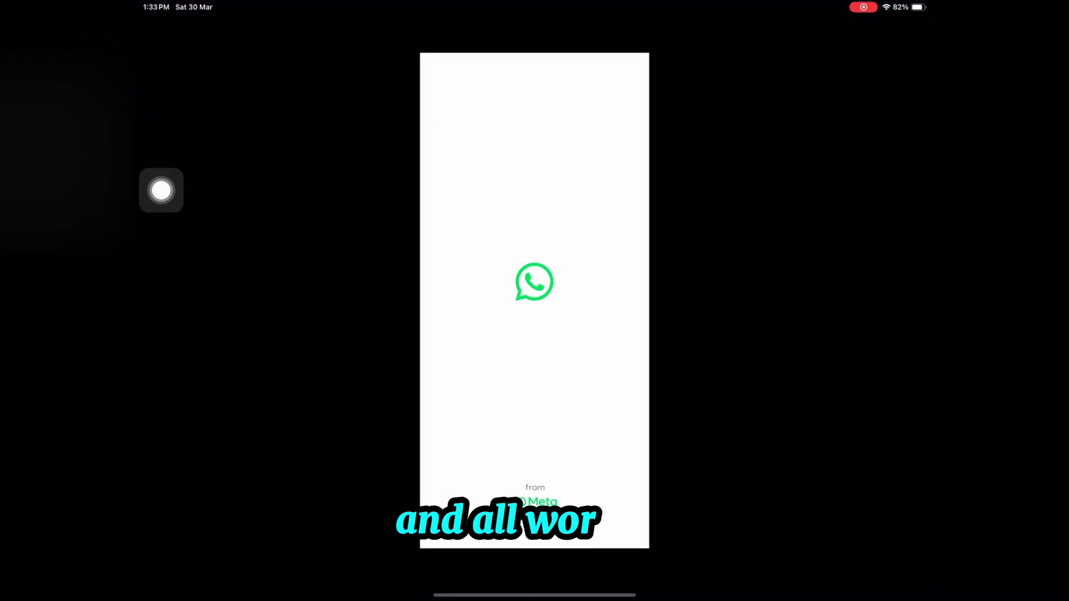
left_click_drag(534, 594, 535, 390)
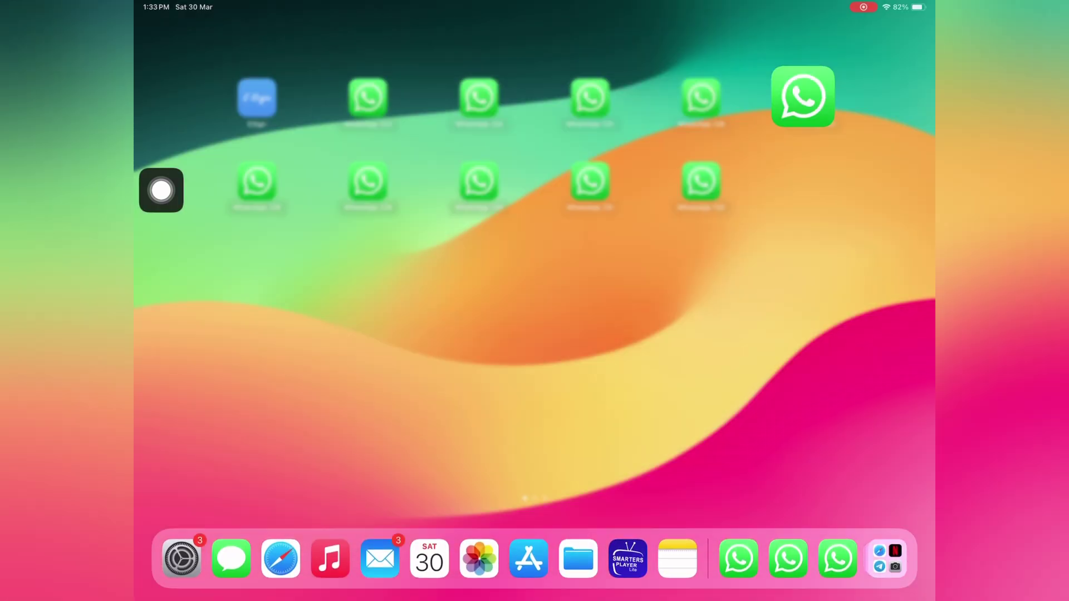
left_click_drag(535, 595, 535, 334)
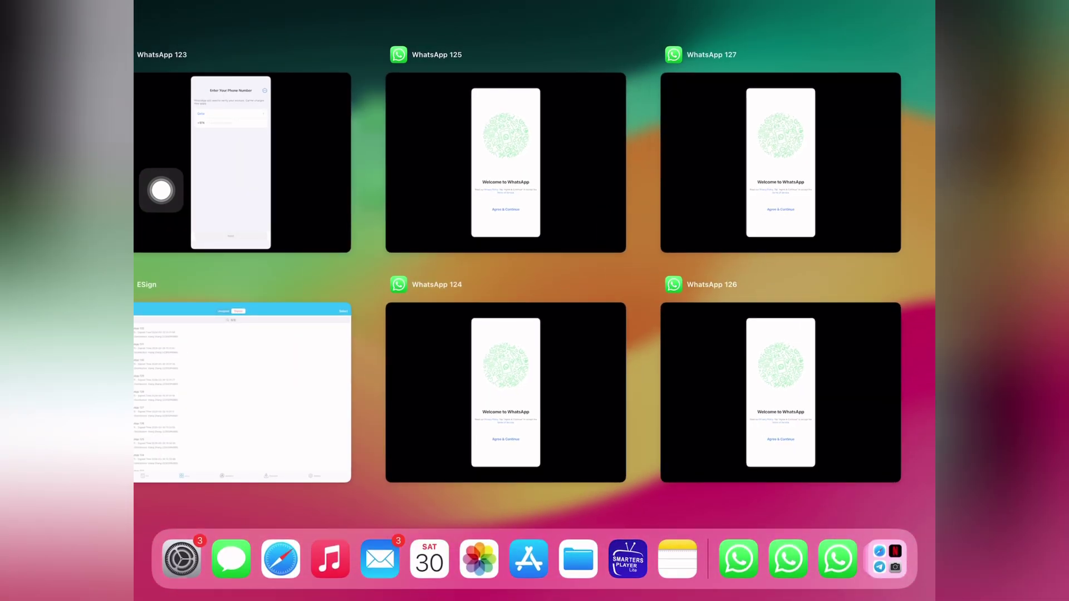
left_click_drag(535, 595, 534, 390)
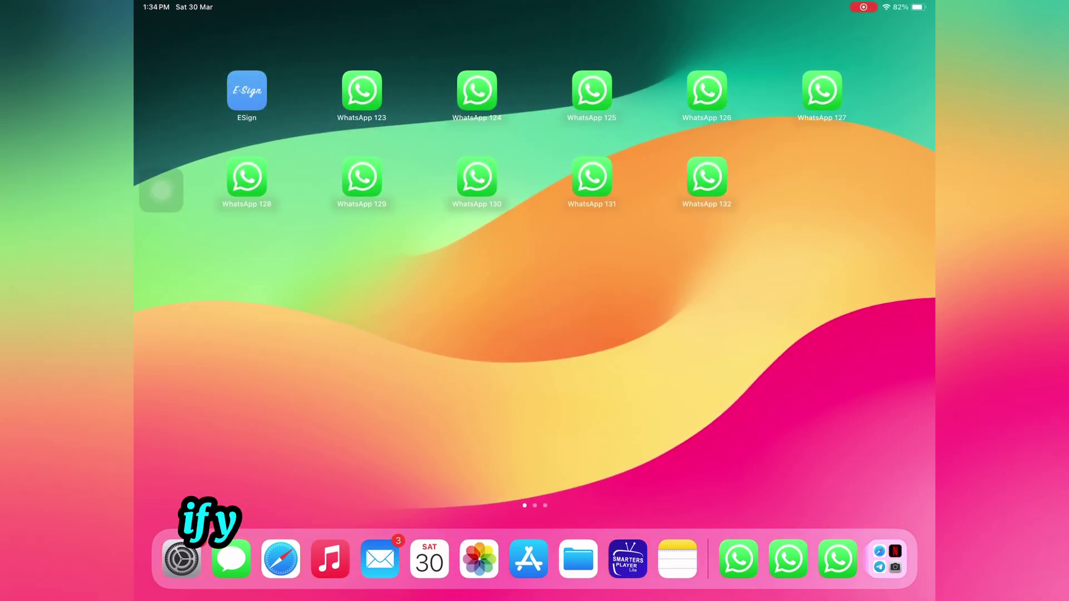
Browse WhatsApp 123's On My iPad folder down to its Message and Media folders
left_click(578, 559)
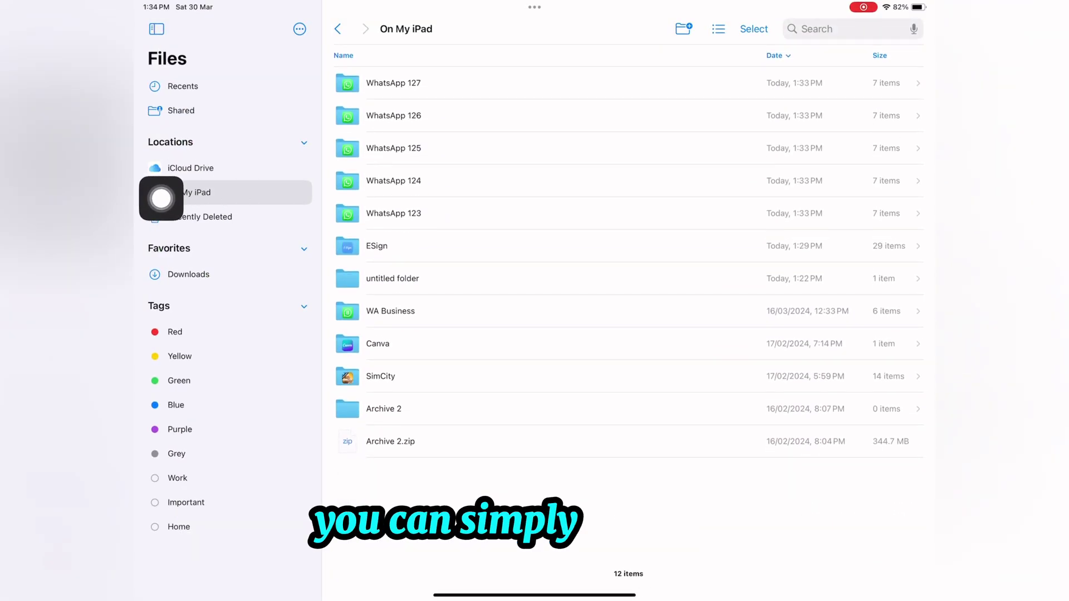
left_click(394, 212)
left_click(438, 82)
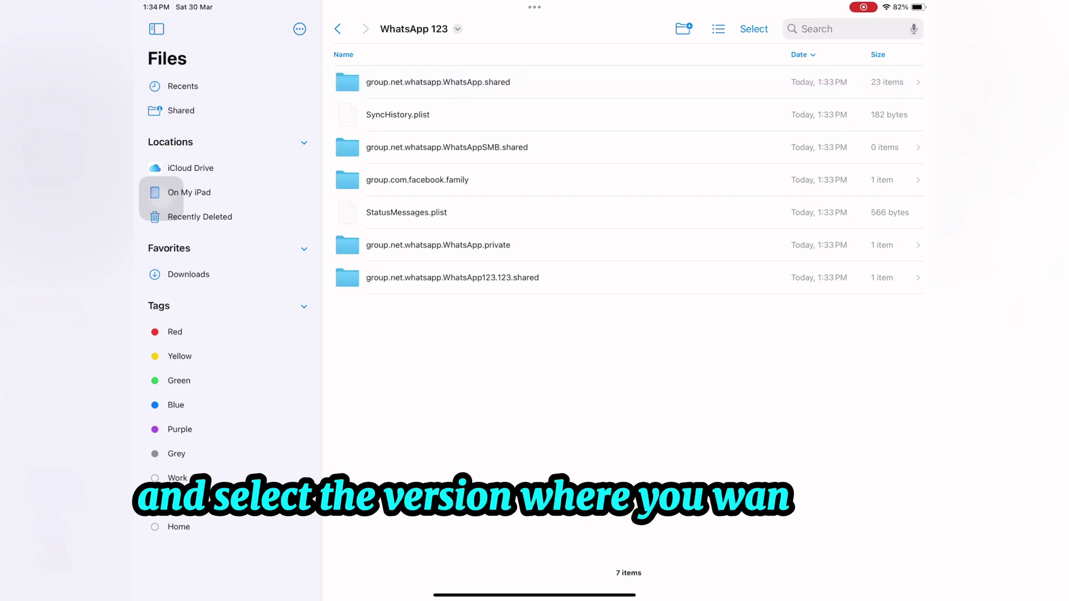
left_click(384, 333)
left_click(385, 82)
left_click(337, 29)
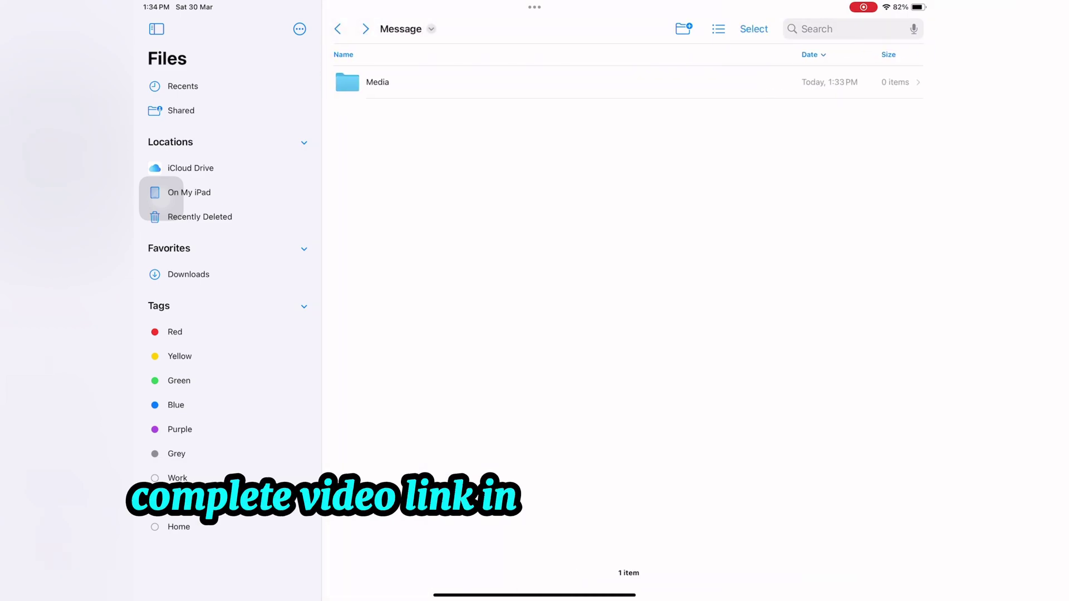
left_click(338, 29)
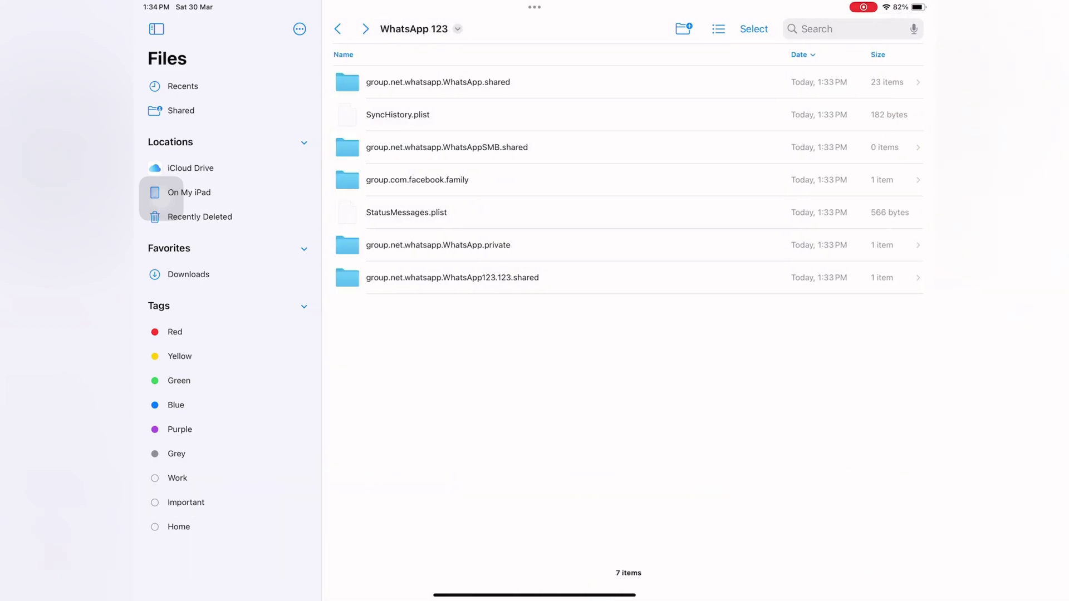